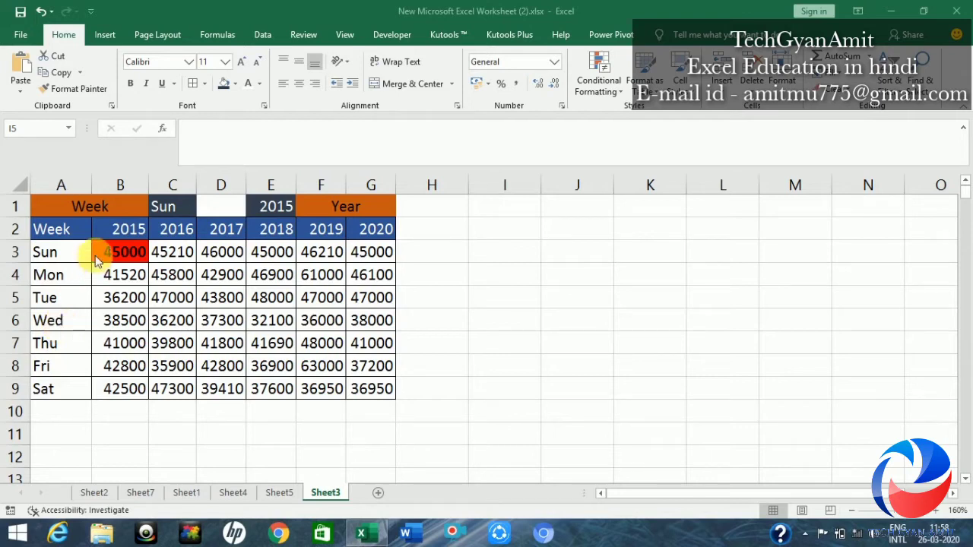
Pick 2017 from E1's year dropdown and Wed from C1's day dropdown
left_click(273, 215)
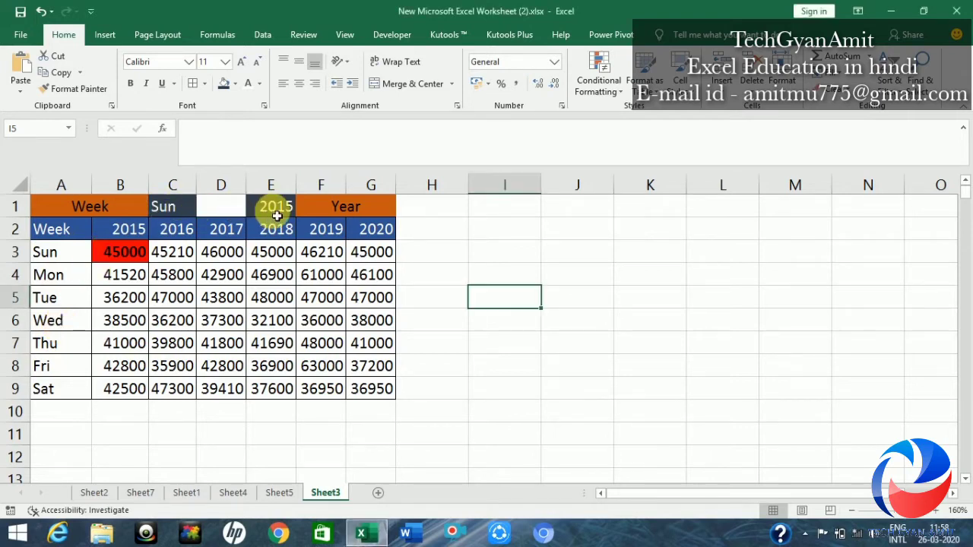
left_click(276, 215)
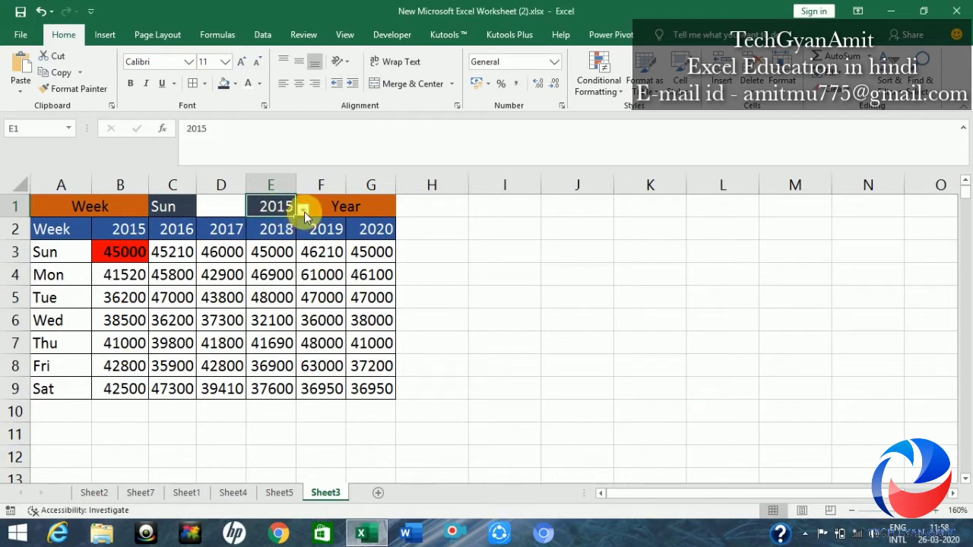
left_click(304, 212)
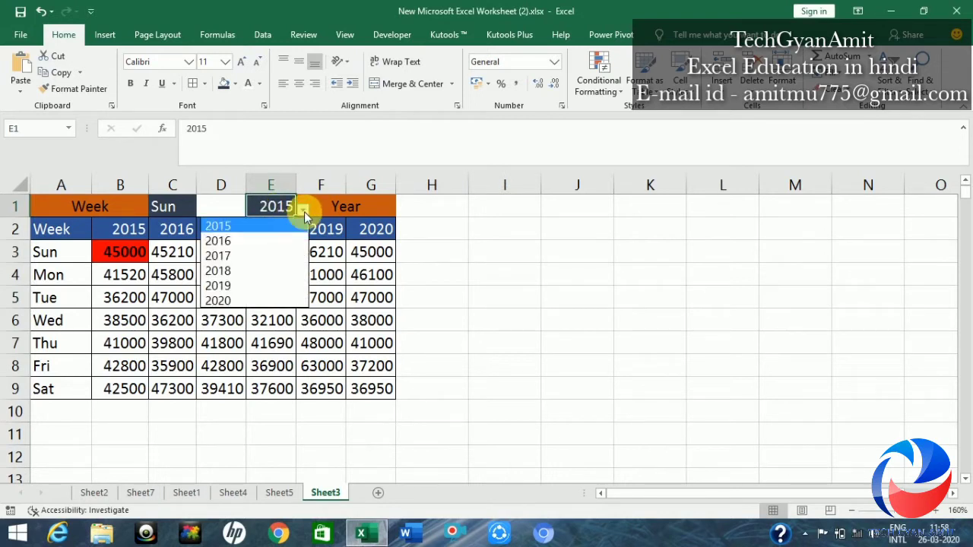
left_click(219, 256)
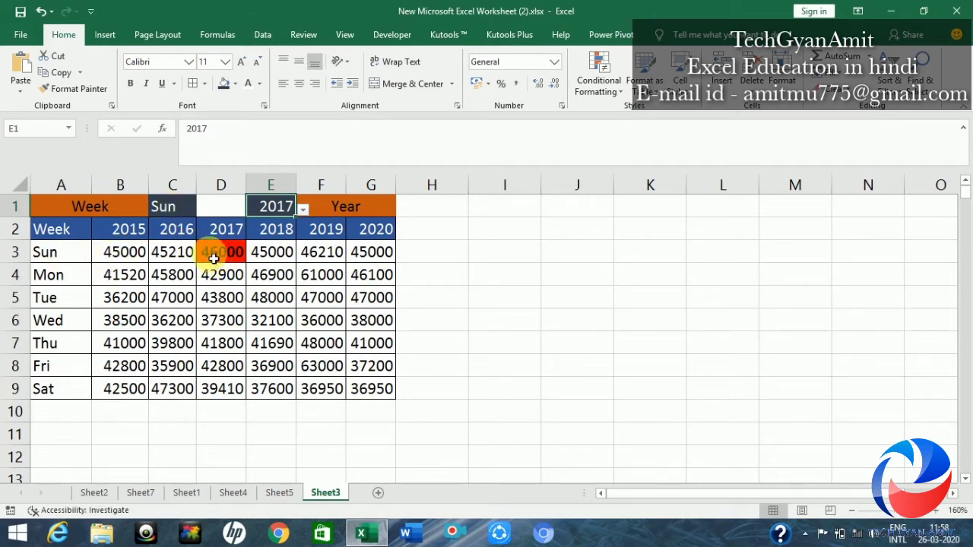
left_click(177, 214)
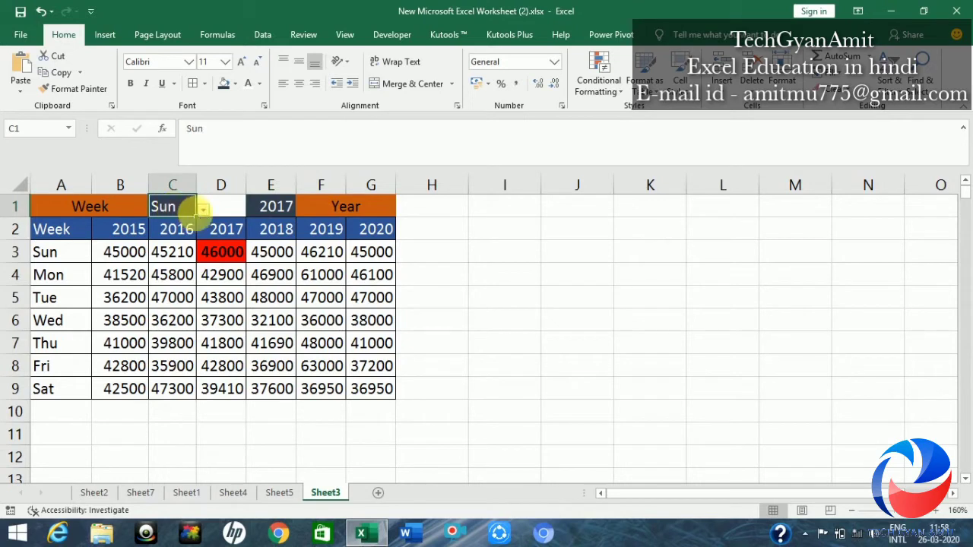
left_click(203, 209)
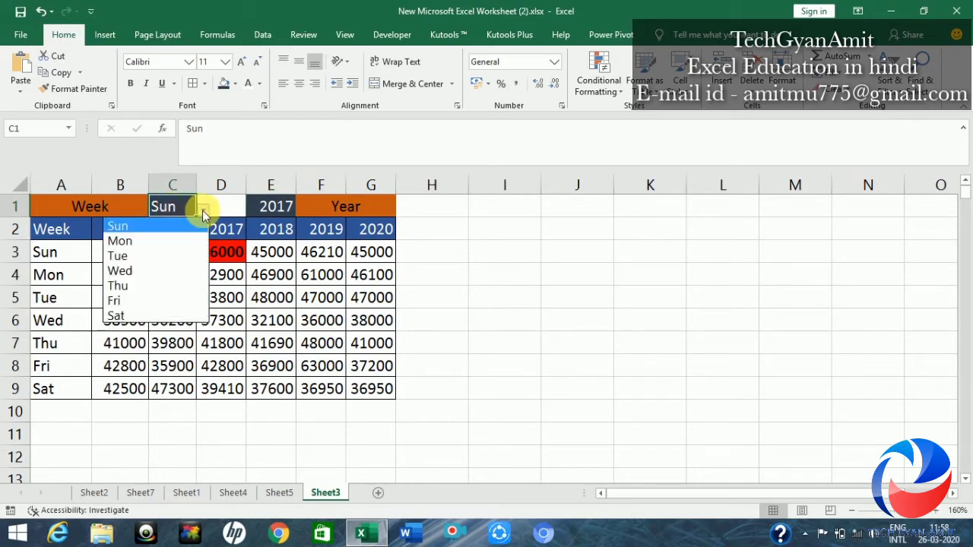
left_click(125, 271)
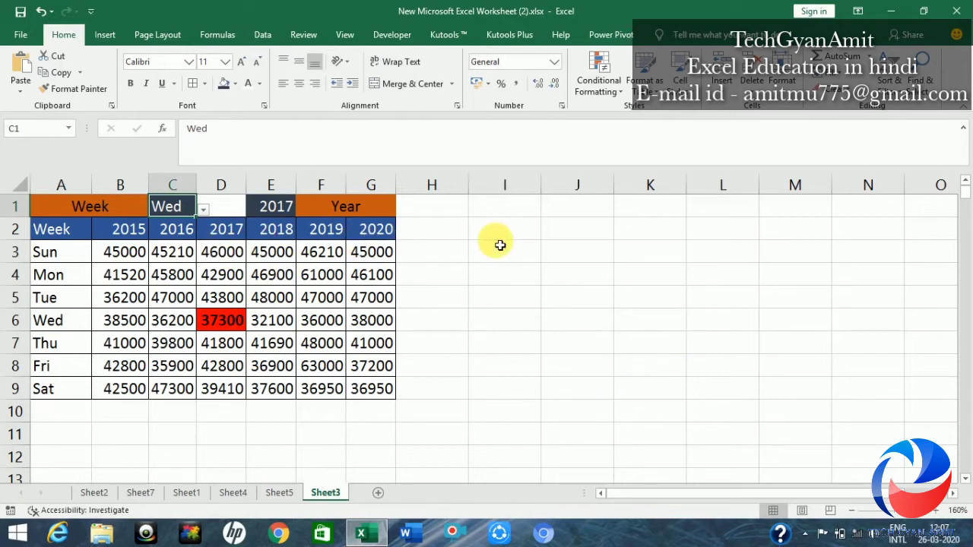
Clear conditional formatting rules from the entire sheet, then select C1
left_click(597, 79)
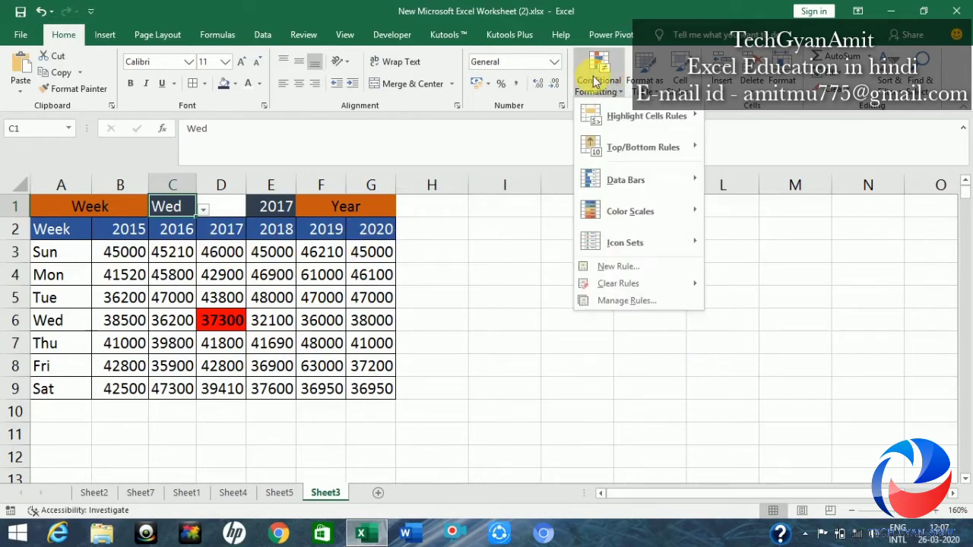
mouse_move(618, 283)
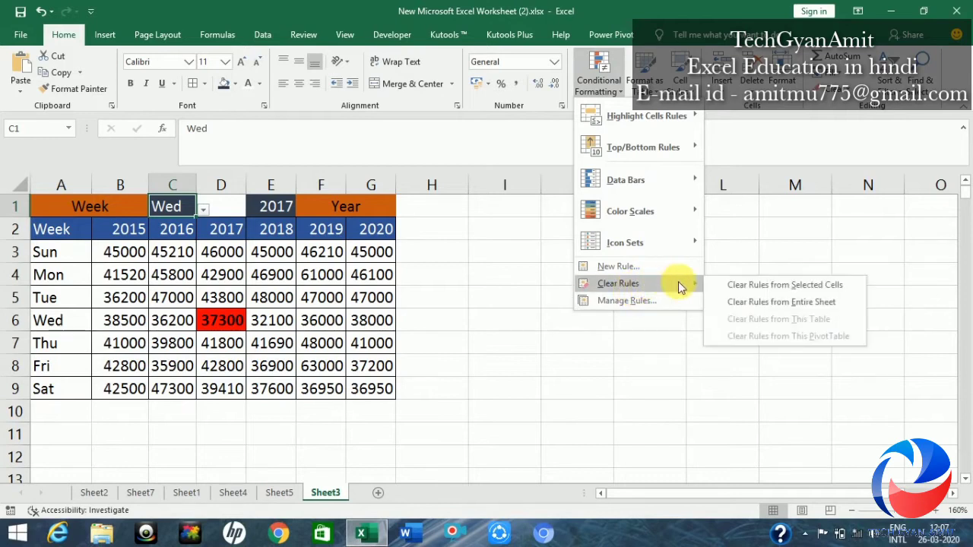
left_click(743, 302)
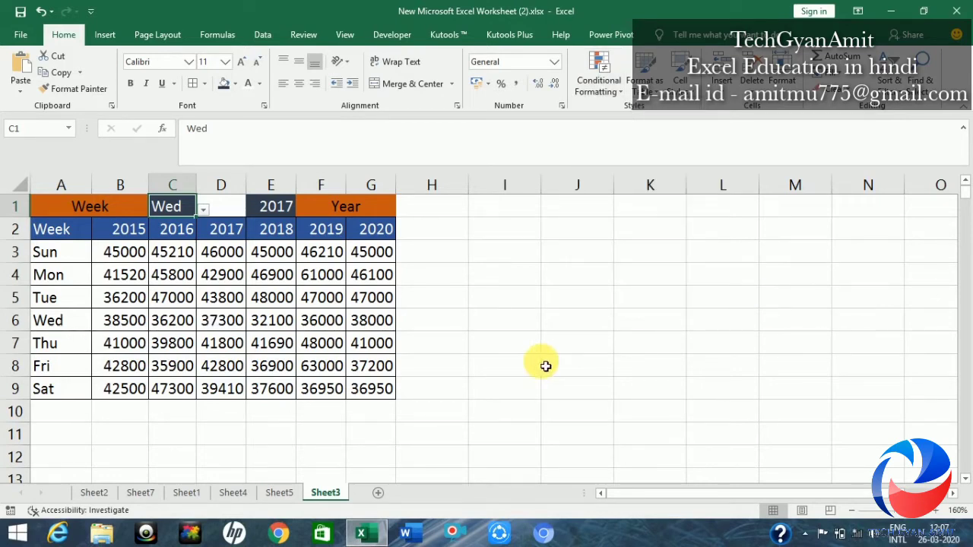
left_click(538, 364)
left_click(182, 211)
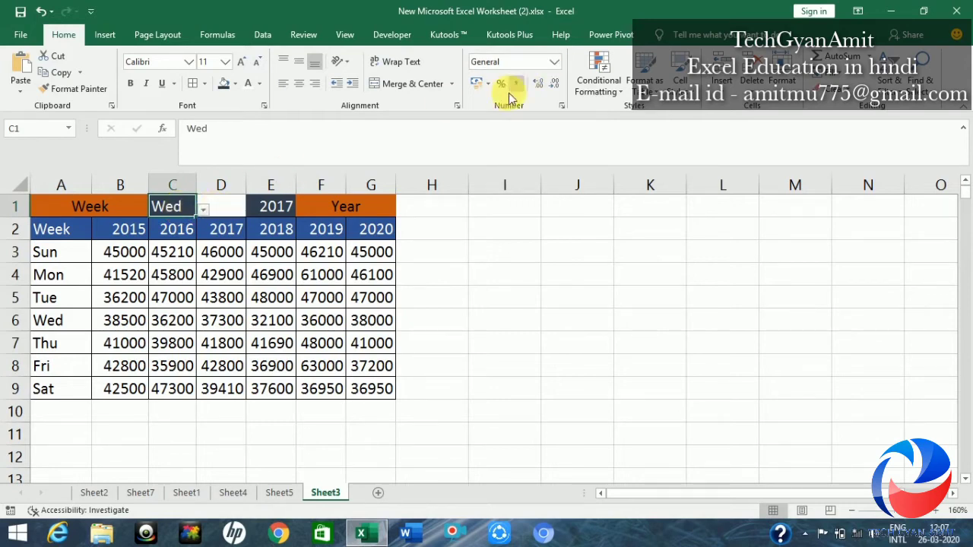
Change C1's data validation to allow Any value, removing its day dropdown
left_click(262, 35)
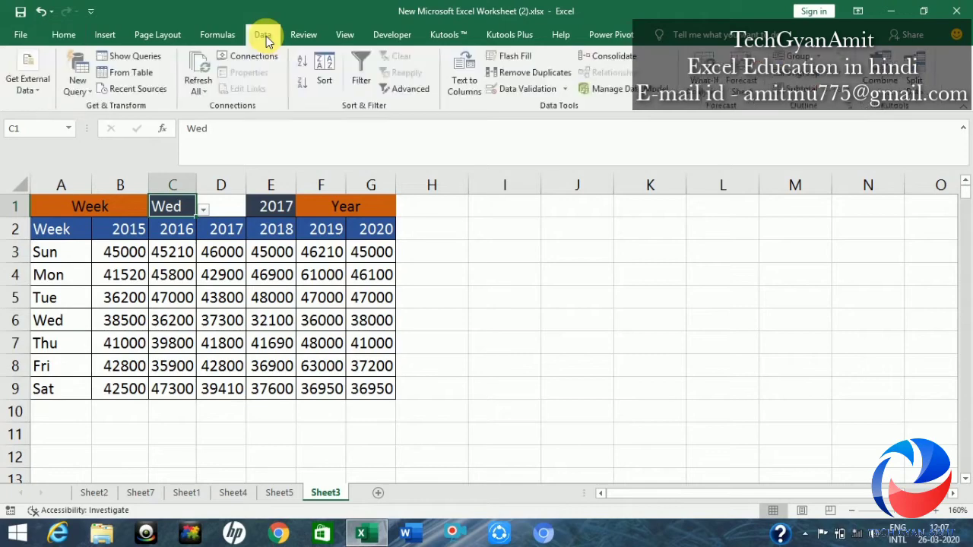
left_click(517, 90)
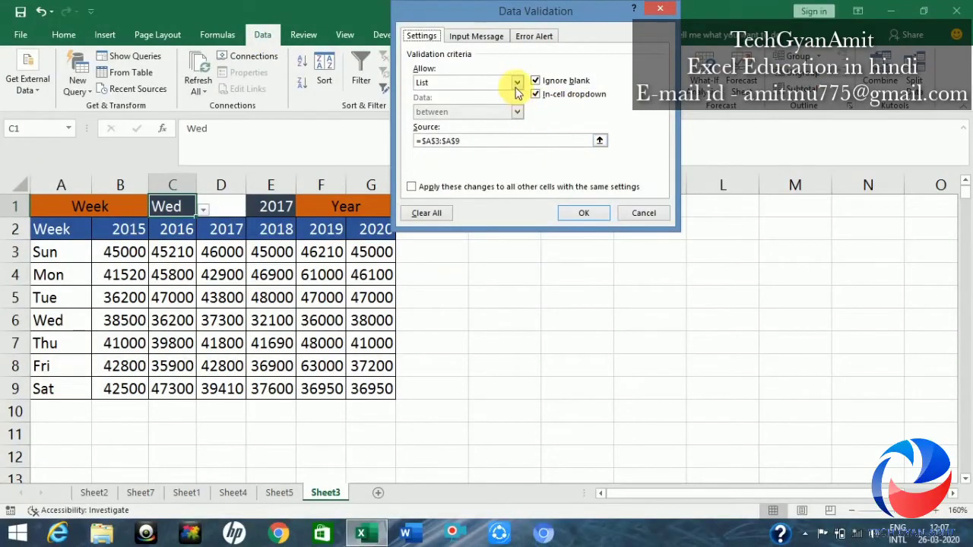
left_click(517, 82)
left_click(494, 97)
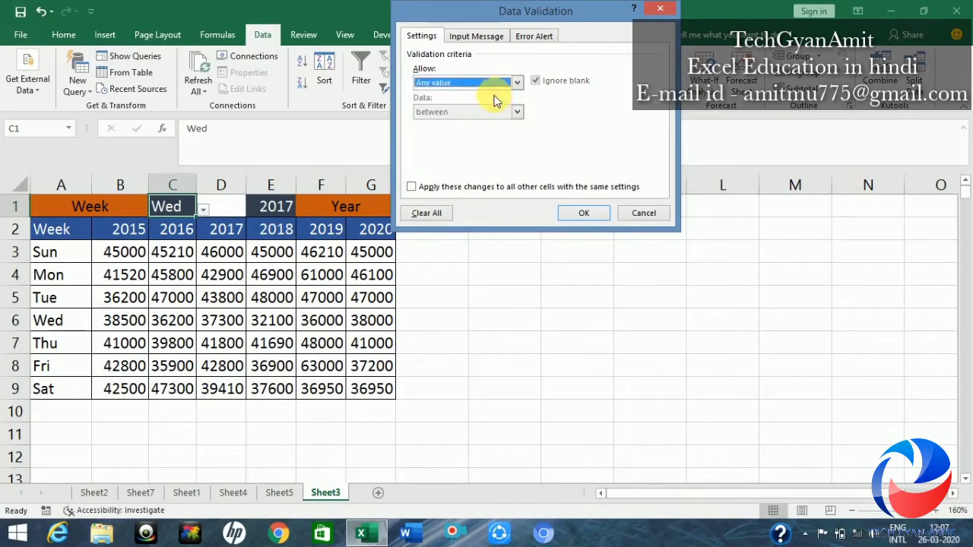
left_click(582, 215)
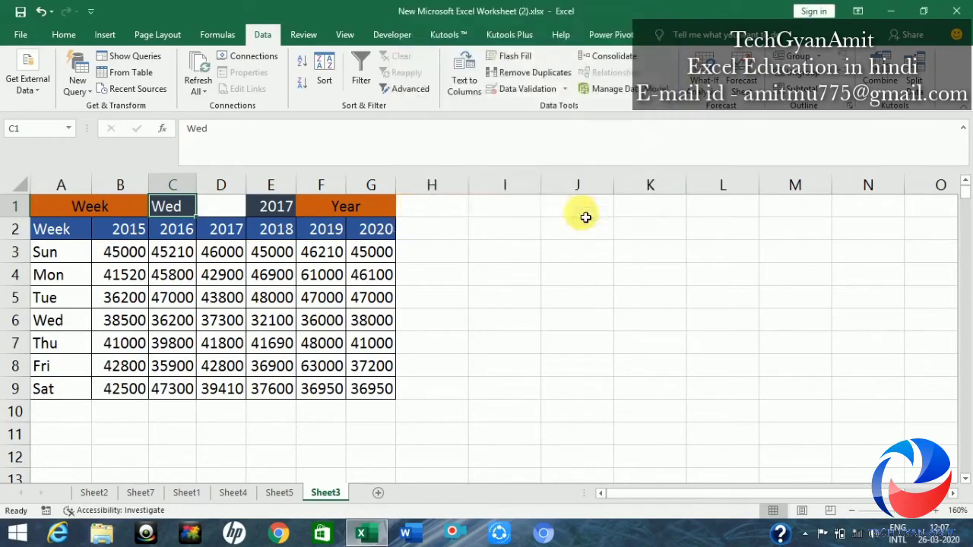
Change E1's data validation to allow Any value, removing its year dropdown
left_click(276, 211)
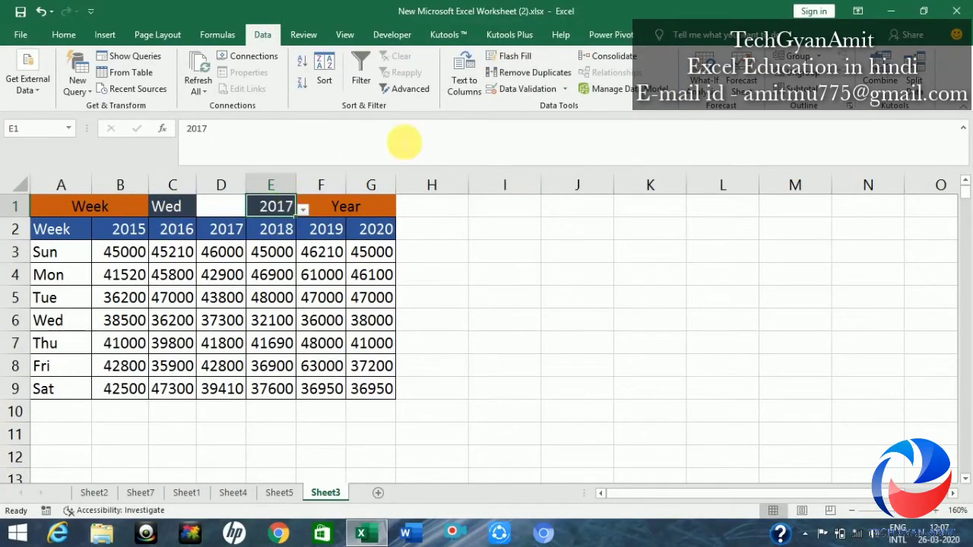
left_click(532, 87)
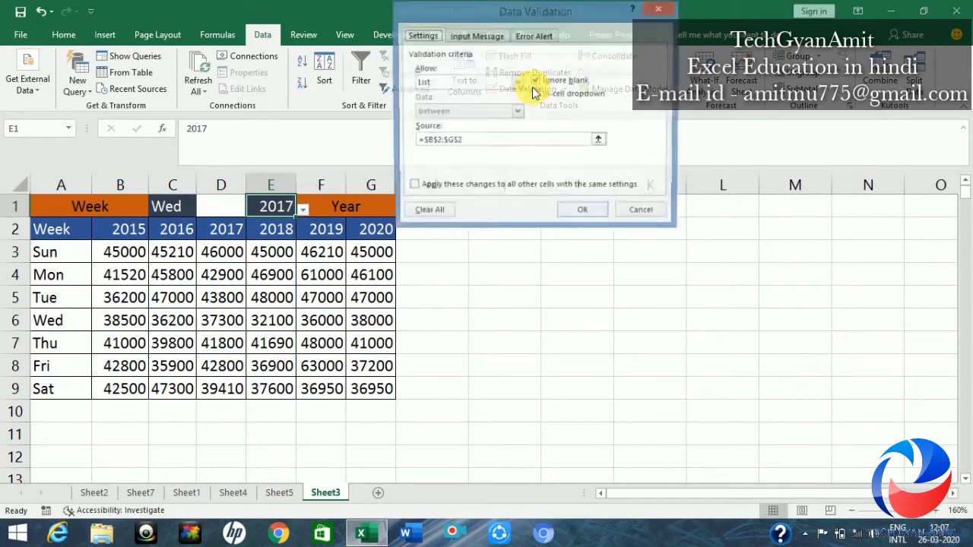
left_click(488, 87)
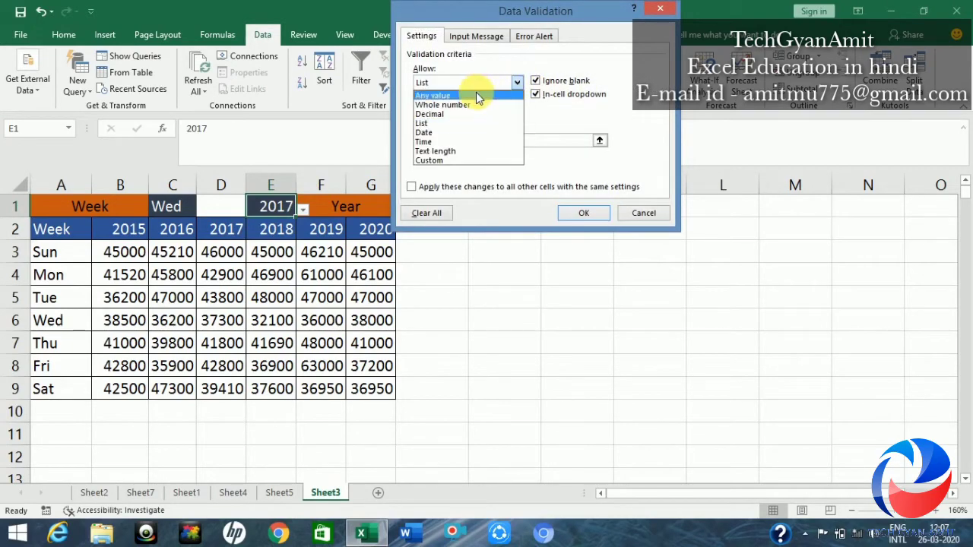
left_click(475, 92)
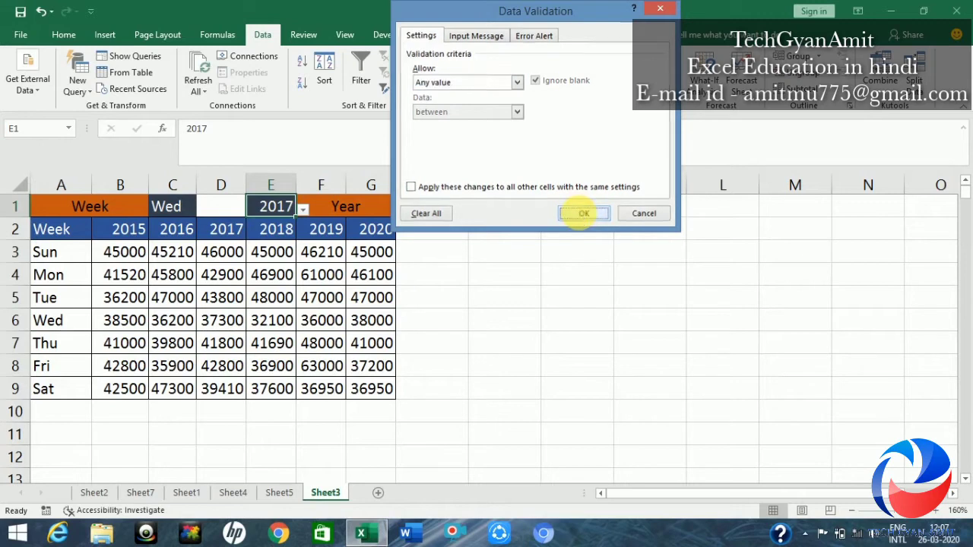
left_click(581, 214)
left_click(477, 274)
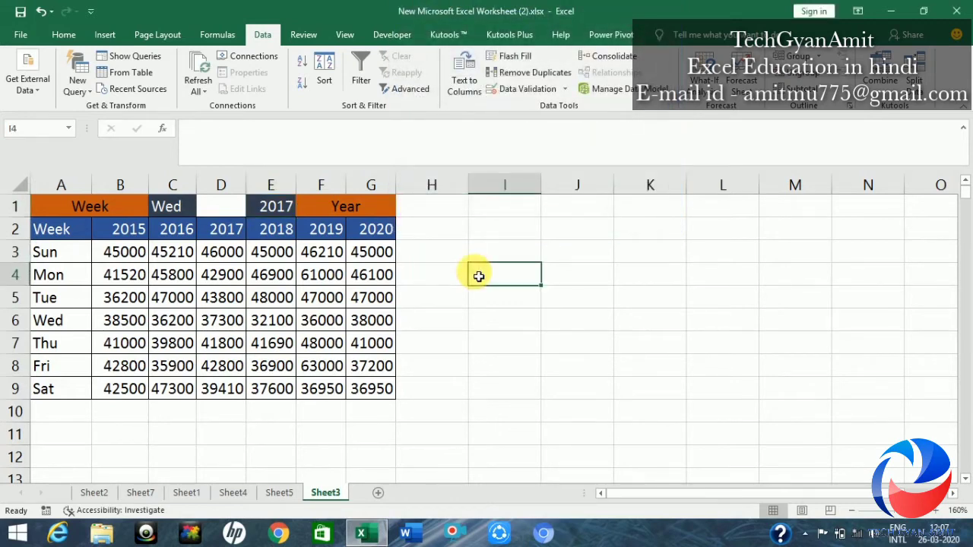
Delete the Wed and 2017 entries from C1 and E1, and give C1 E1's dark fill
left_click(179, 209)
key("Delete")
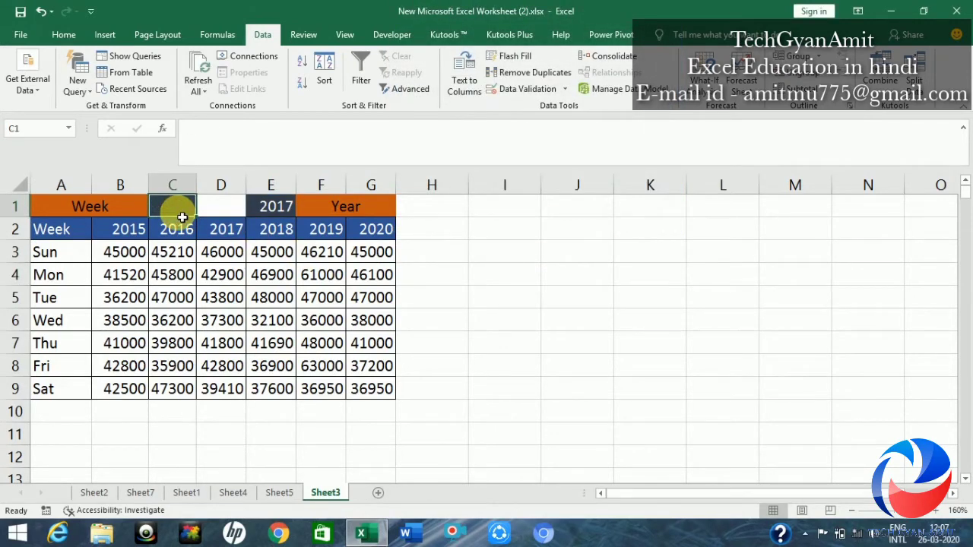
left_click(275, 209)
key("Delete")
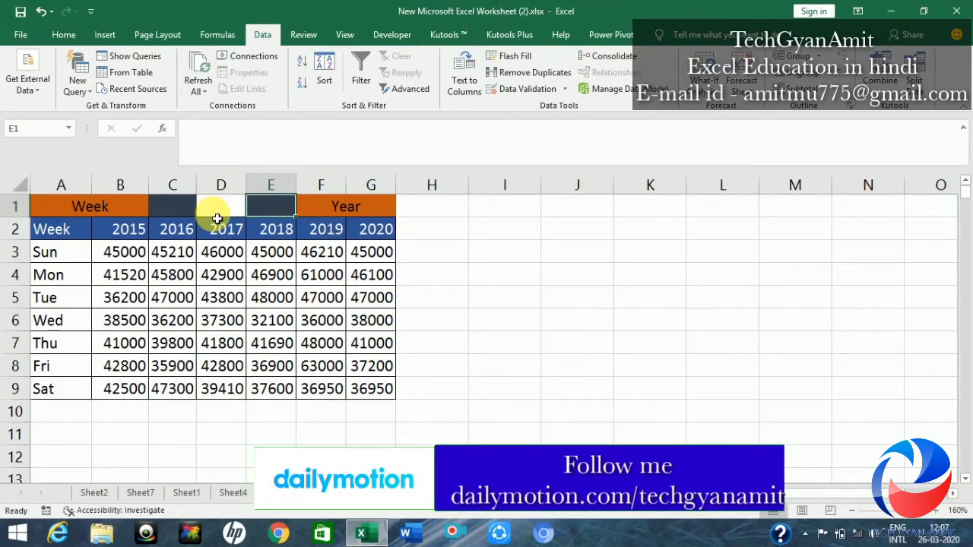
left_click(173, 212)
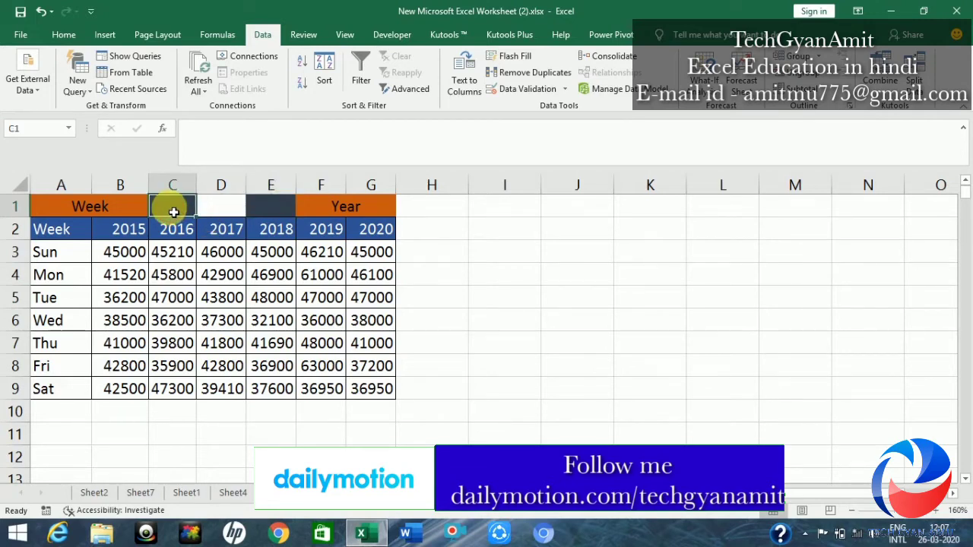
key("F4")
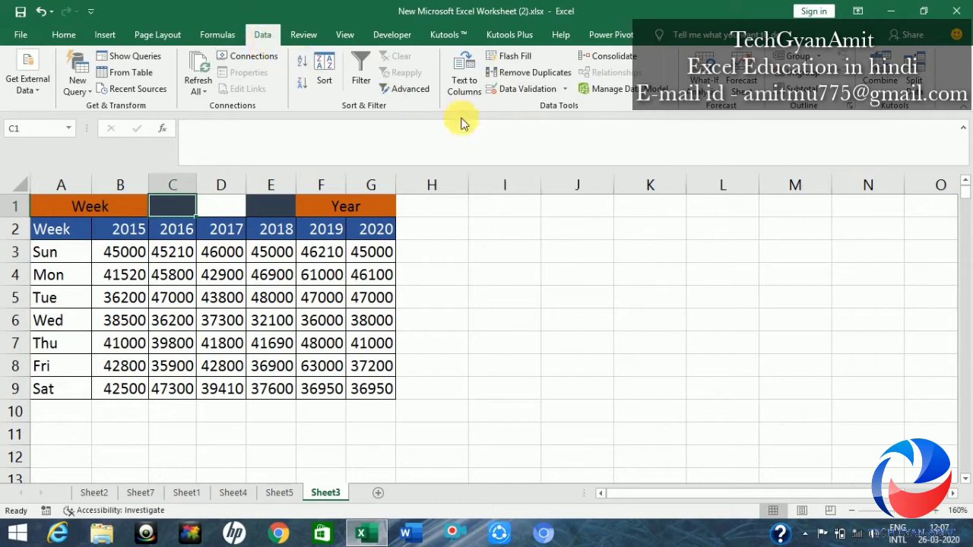
Add a List validation to C1 with source $A$3:$A$9 (Sun through Sat)
left_click(522, 91)
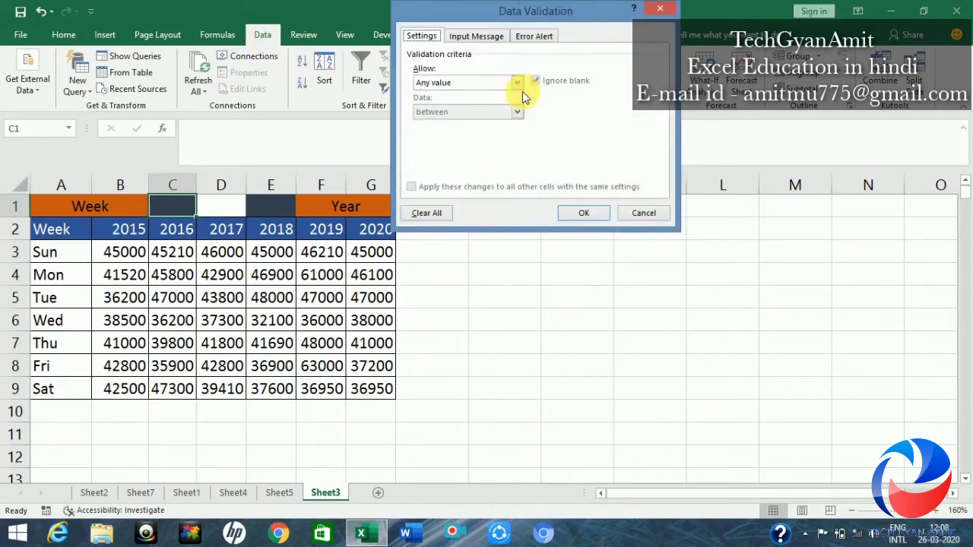
left_click(516, 83)
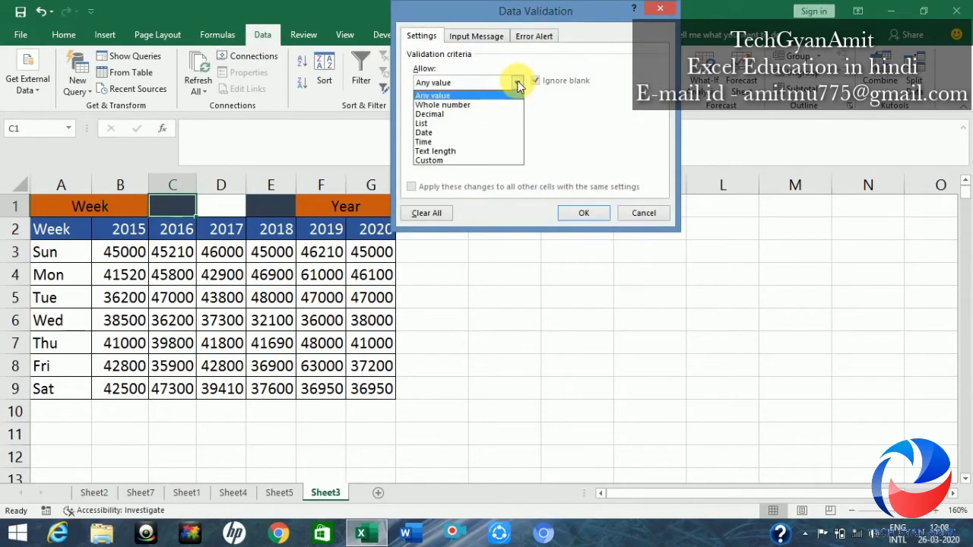
left_click(423, 124)
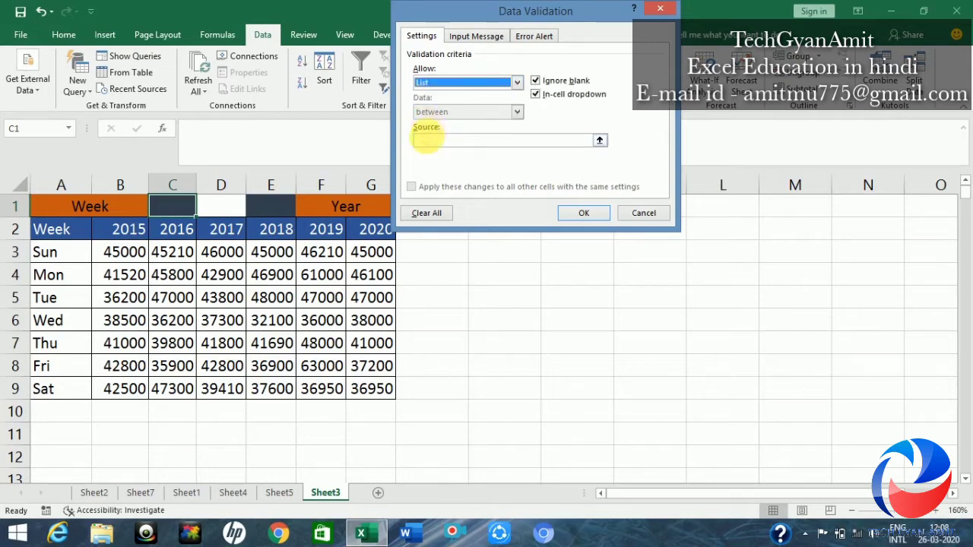
left_click(426, 140)
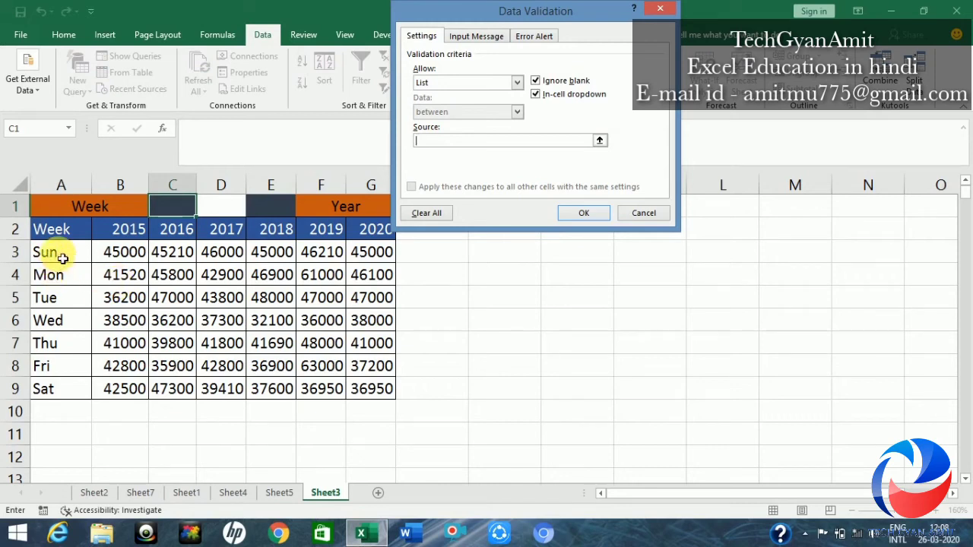
left_click_drag(62, 258, 62, 389)
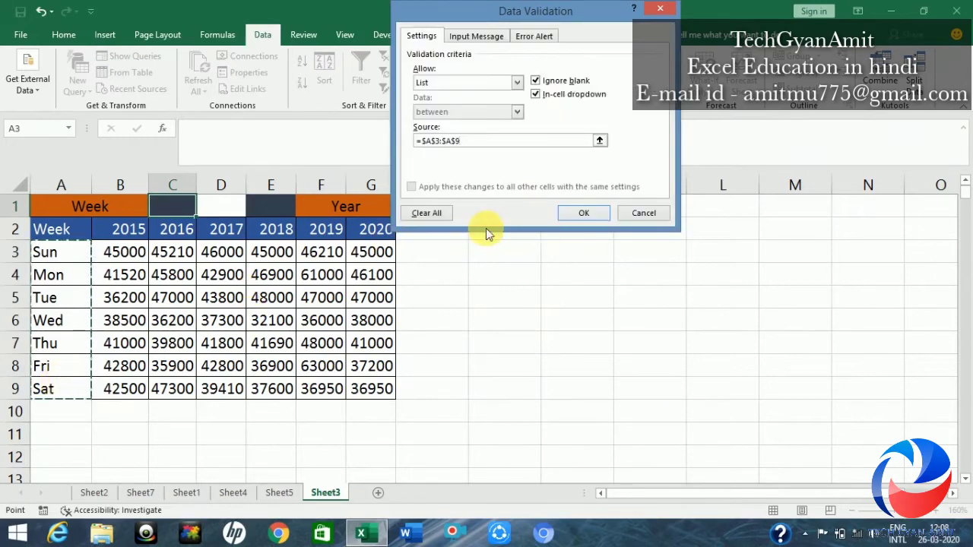
left_click(579, 212)
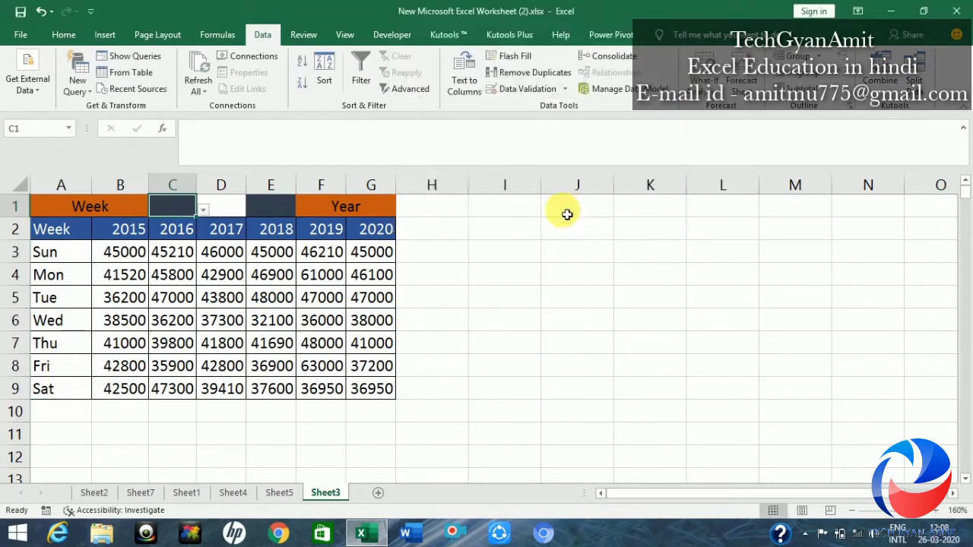
Check C1's weekday list, then give E1 a List validation sourced from $B$2:$G$2 (2015–2020)
left_click(200, 212)
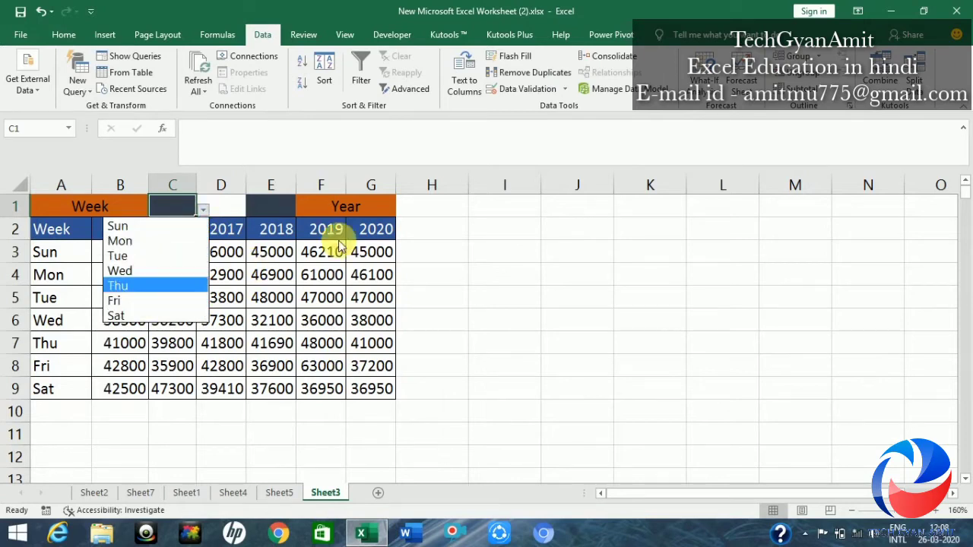
key("Escape")
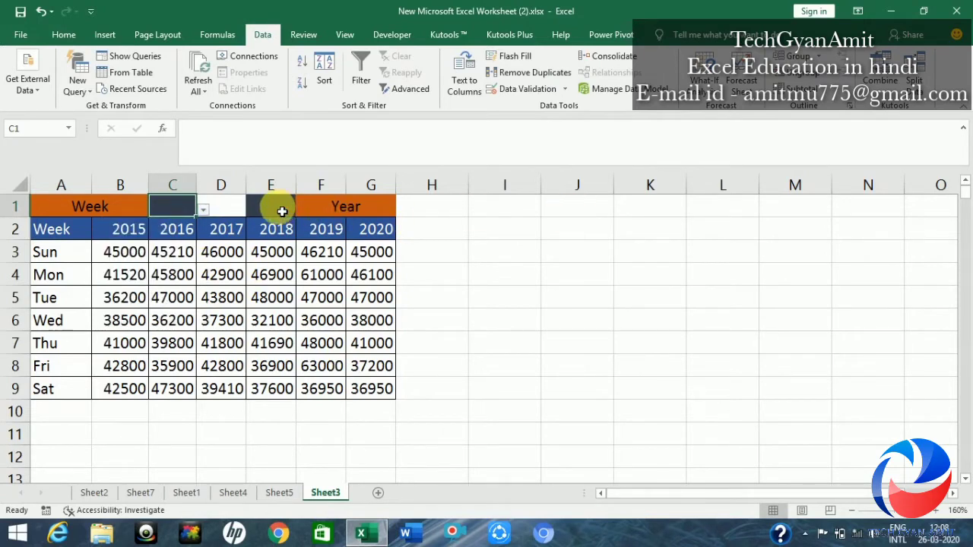
left_click(287, 212)
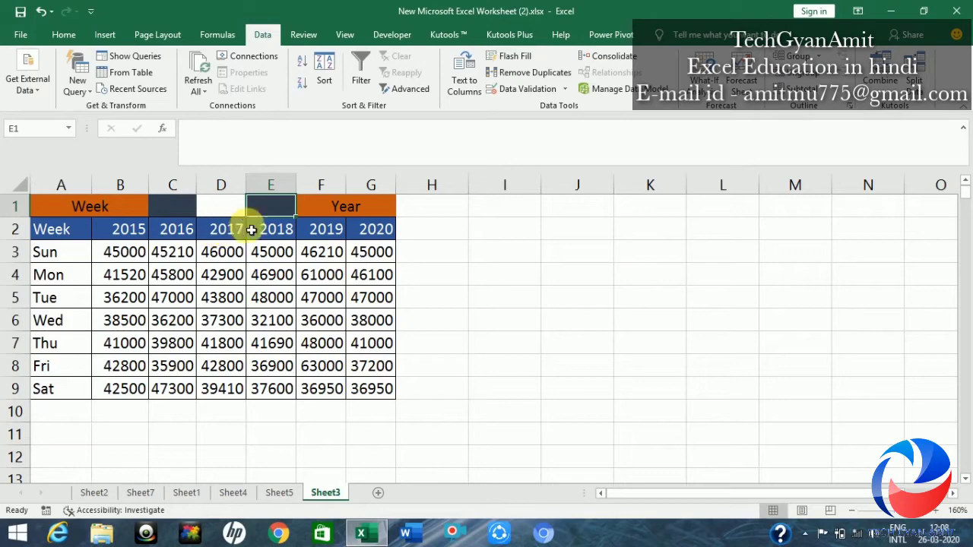
left_click(523, 94)
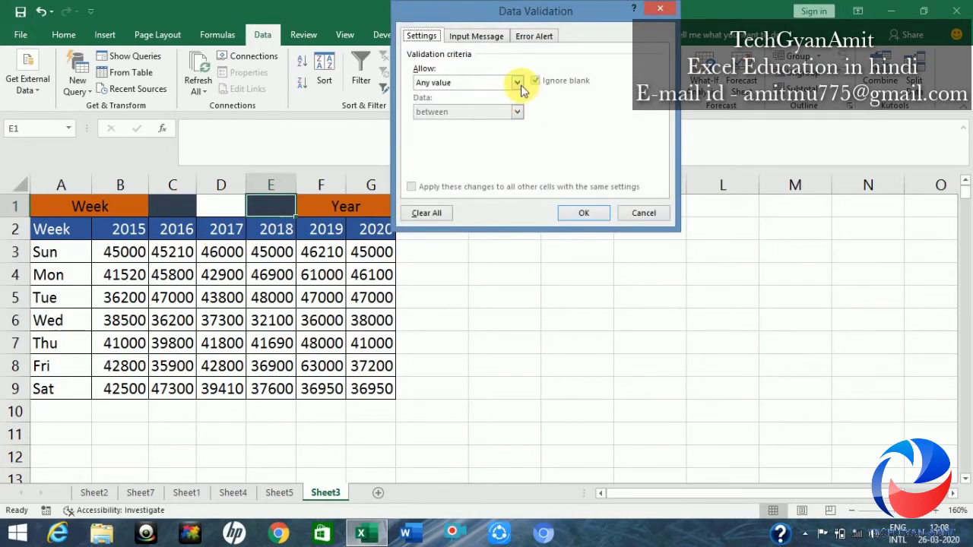
left_click(517, 82)
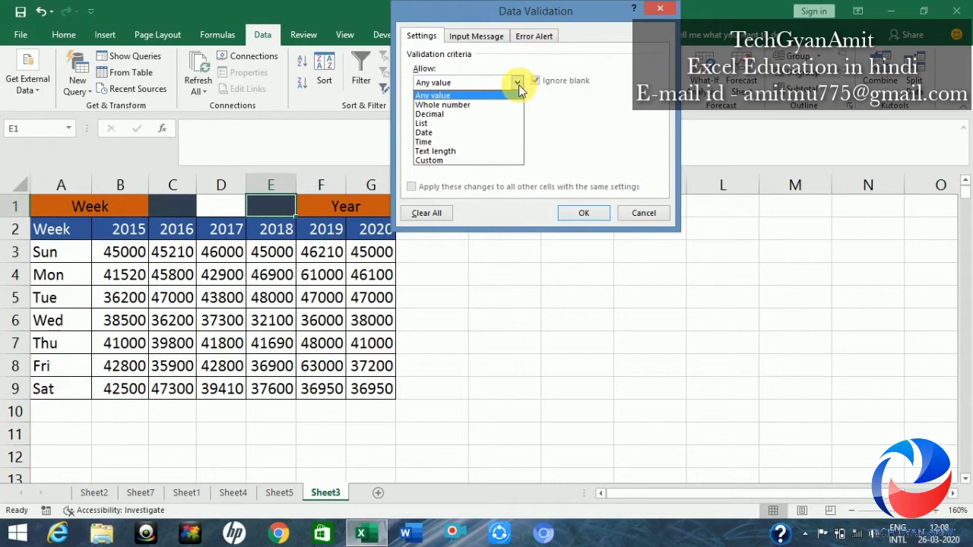
left_click(422, 123)
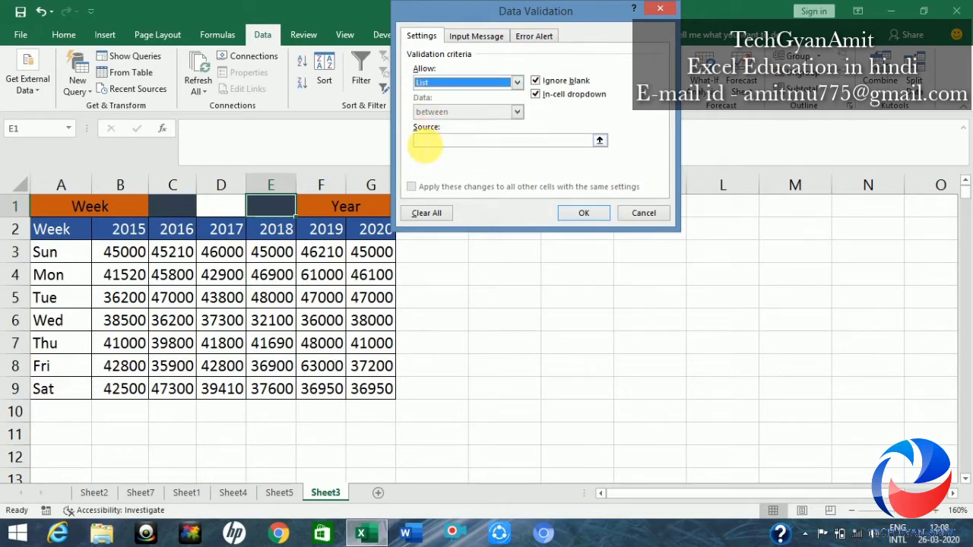
left_click(426, 141)
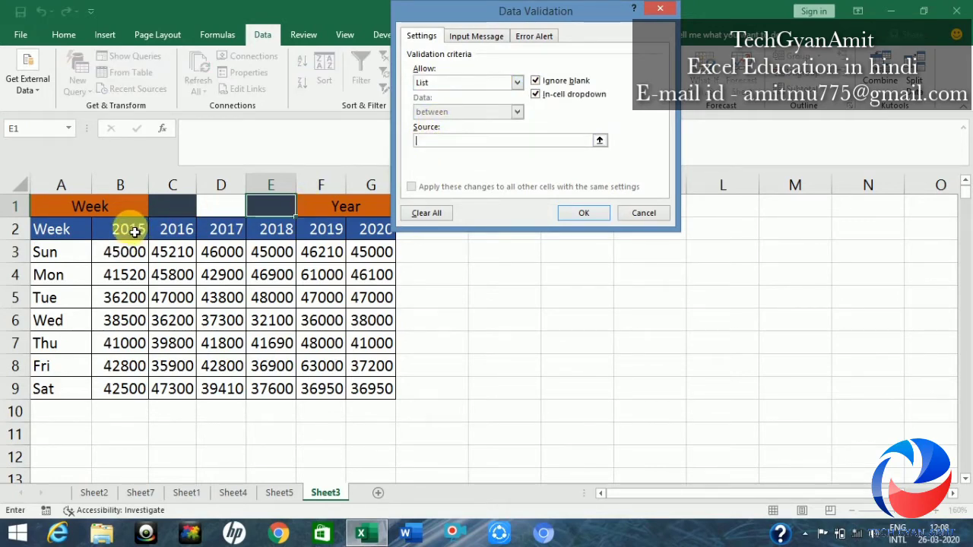
left_click_drag(133, 232, 368, 229)
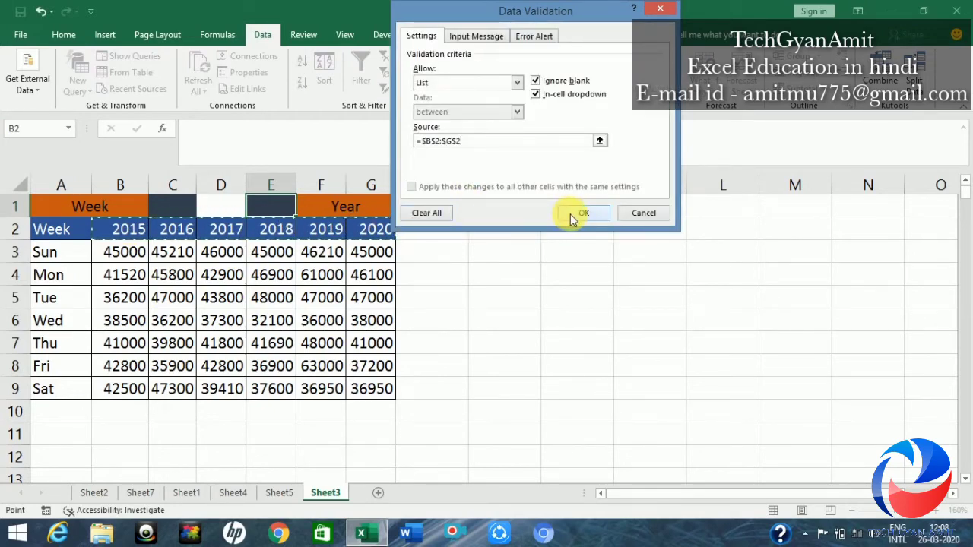
left_click(570, 214)
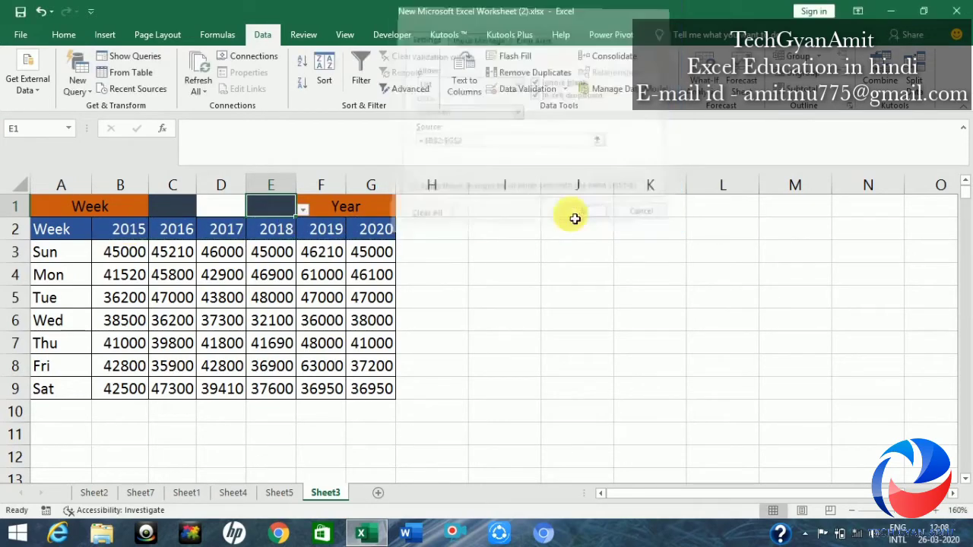
left_click(303, 211)
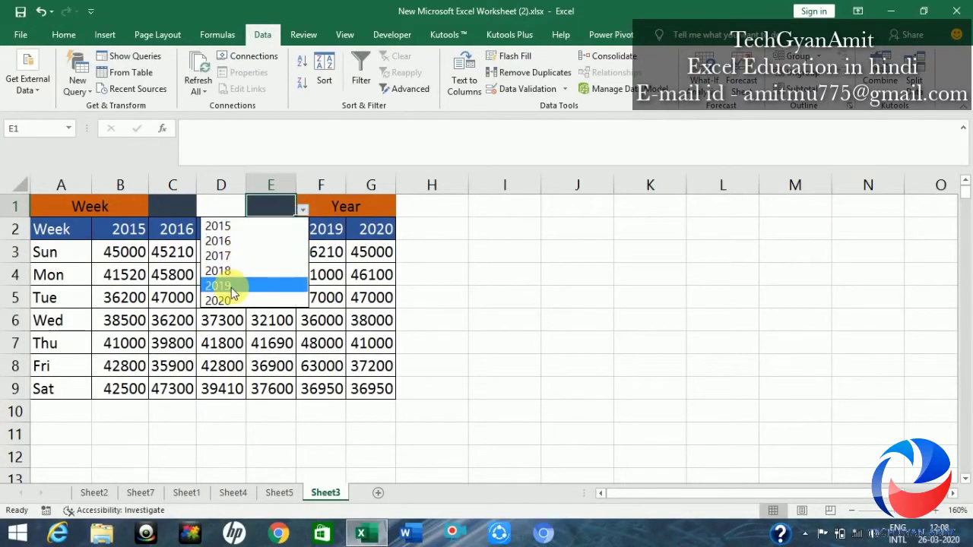
key("Escape")
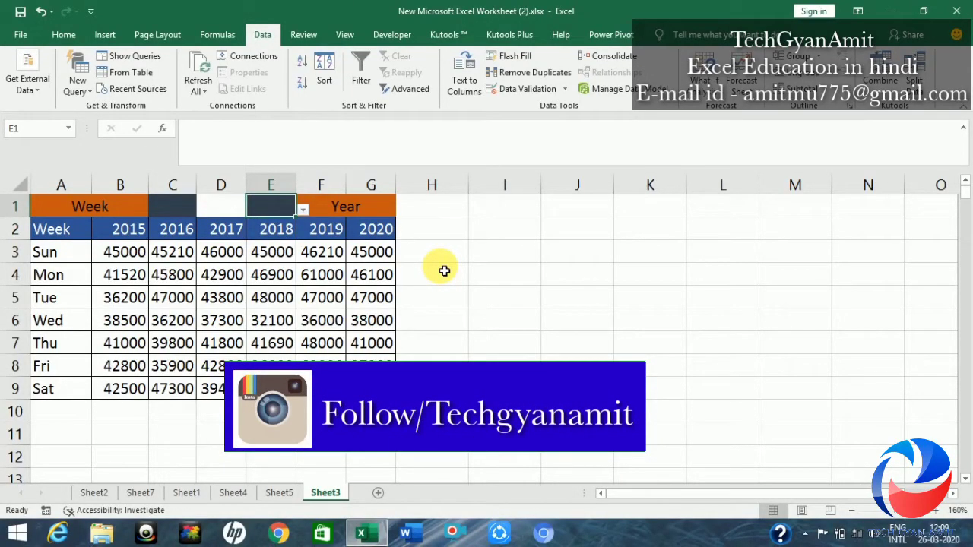
In I3, start the formula =and($C$1= with C1 as an absolute reference
left_click(502, 256)
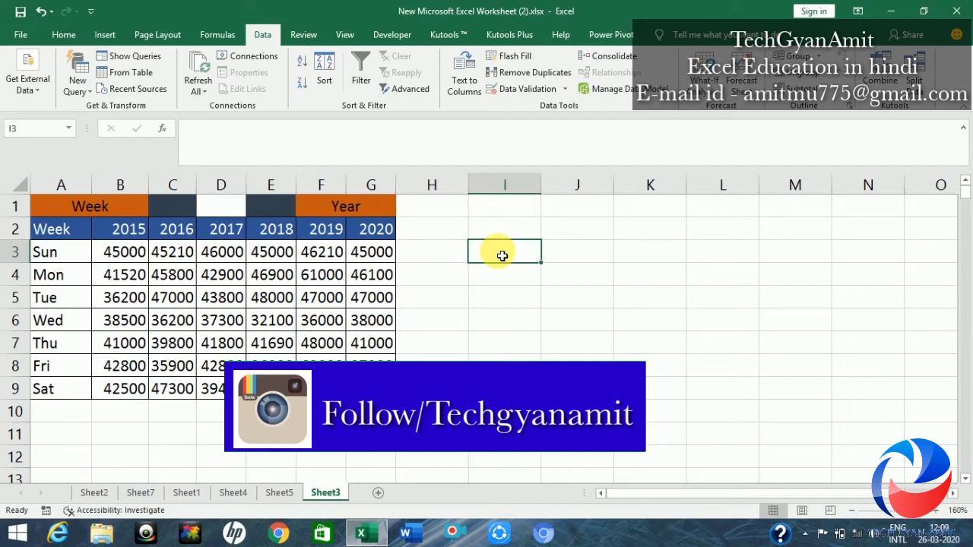
left_click(61, 35)
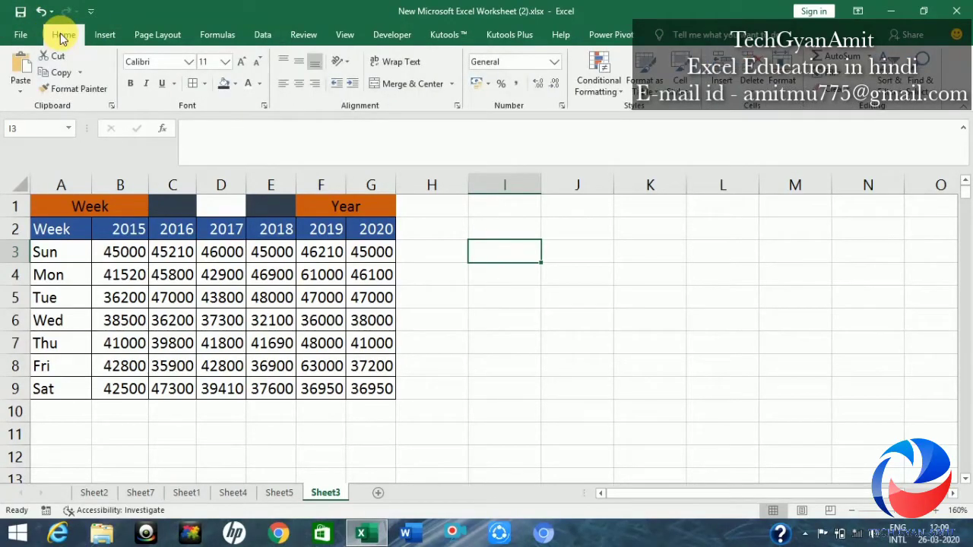
type("=")
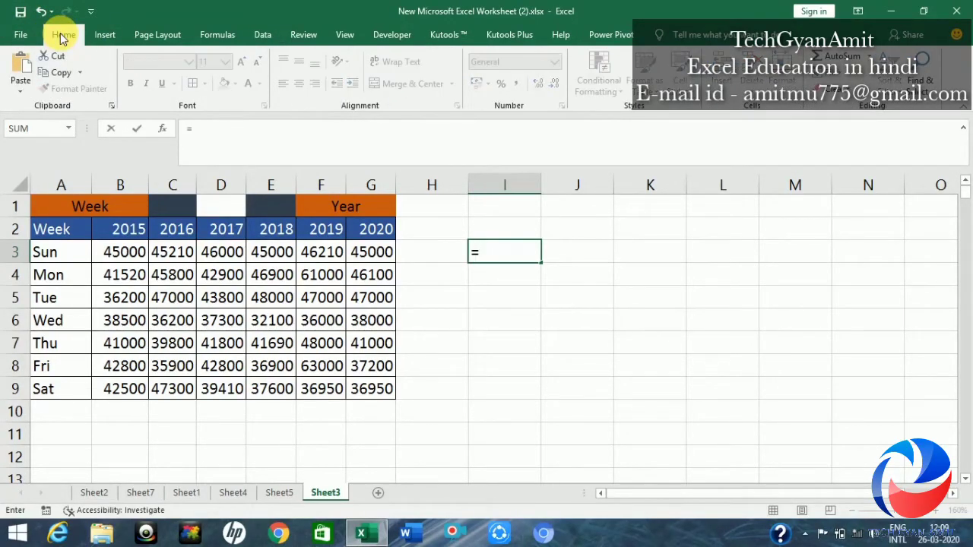
type("and(")
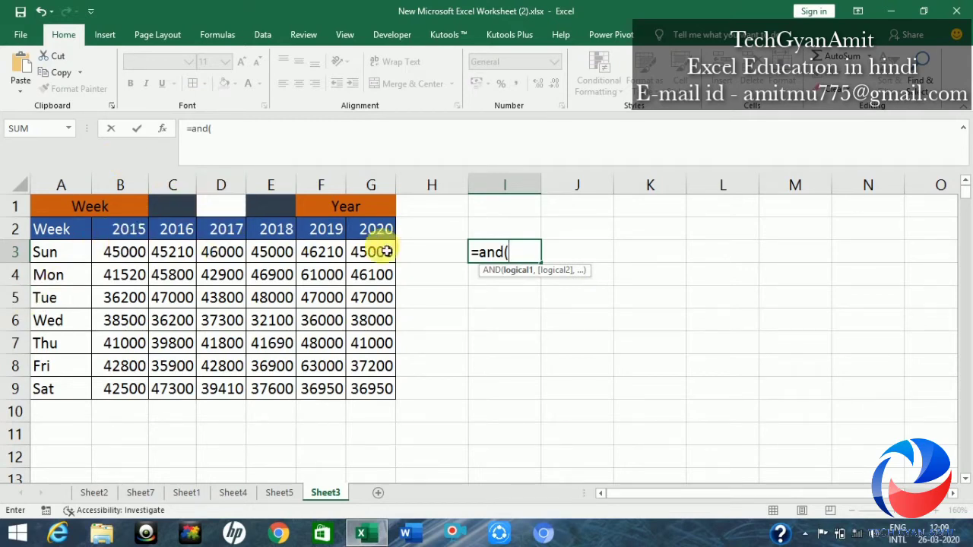
left_click(182, 215)
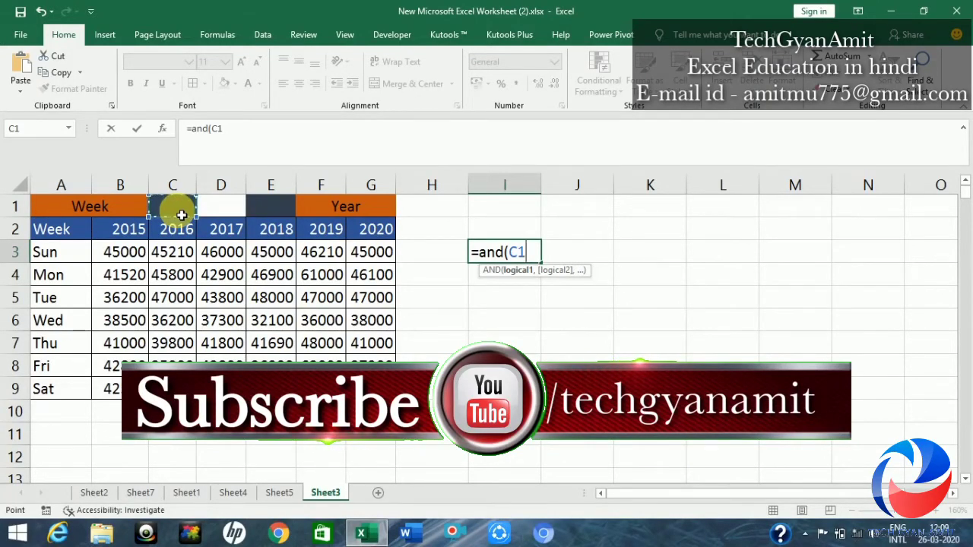
key("F4")
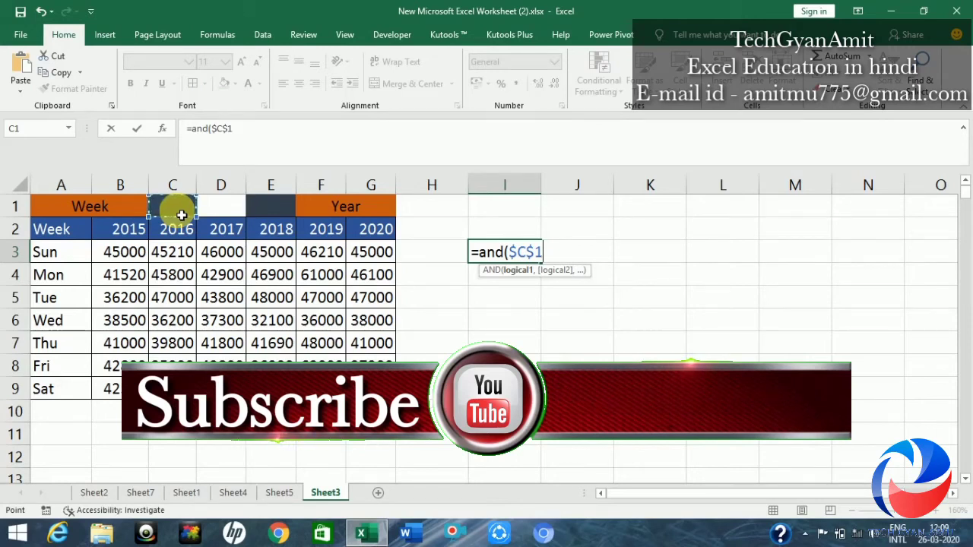
type(",")
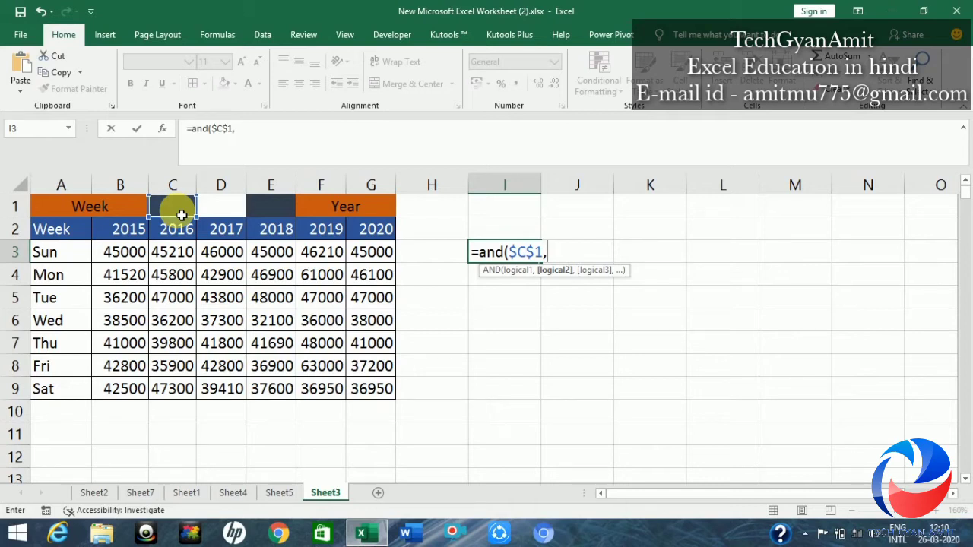
key("BackSpace")
type("=")
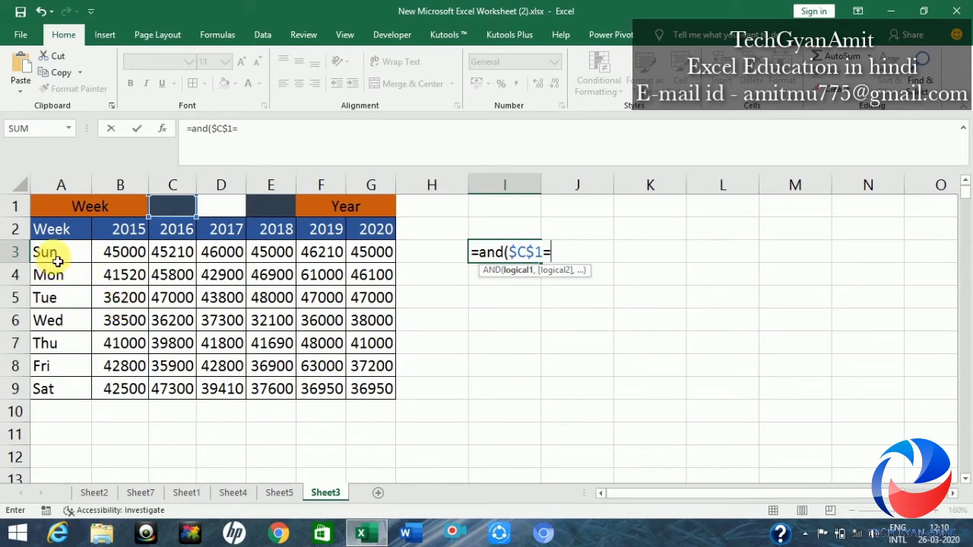
Extend I3's formula to =and($C$1=$A3, locking only A3's column
left_click(57, 261)
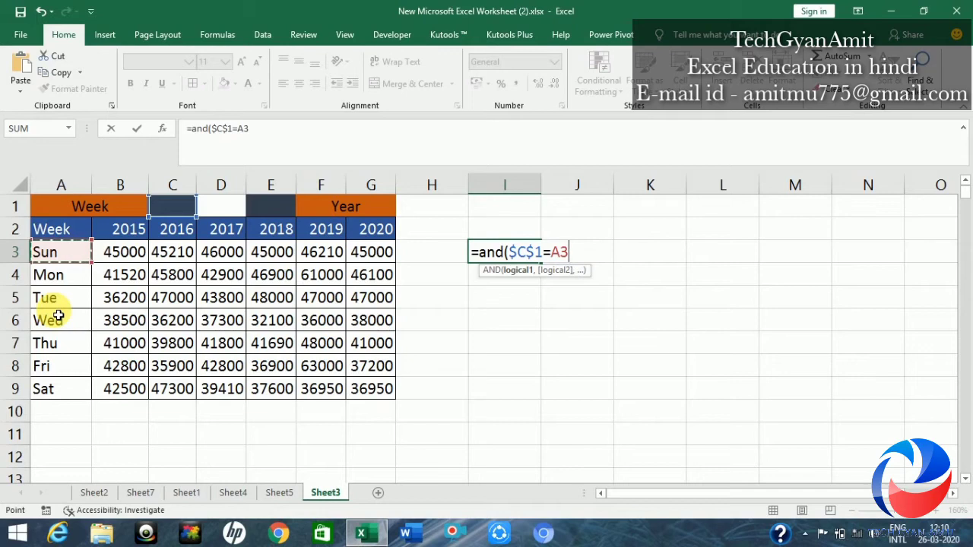
key("F4")
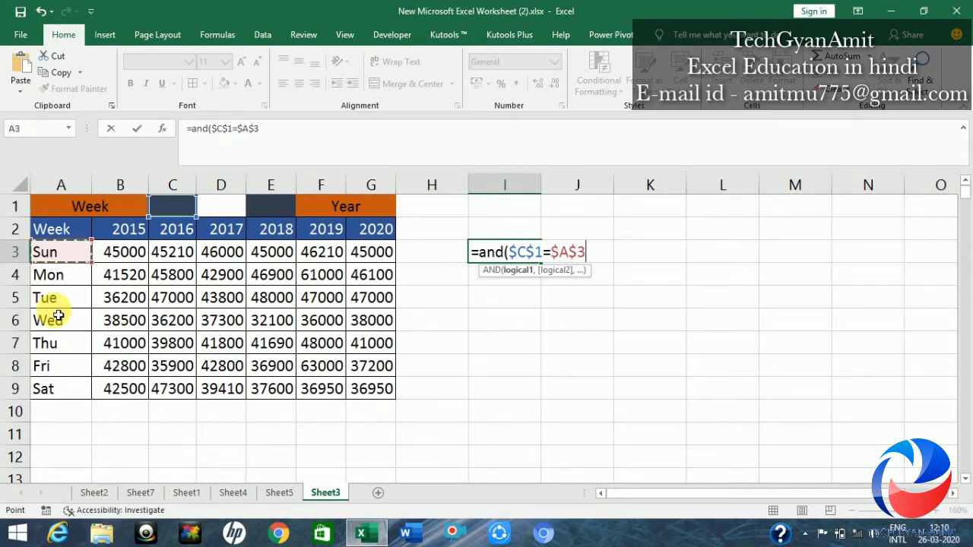
key("F4")
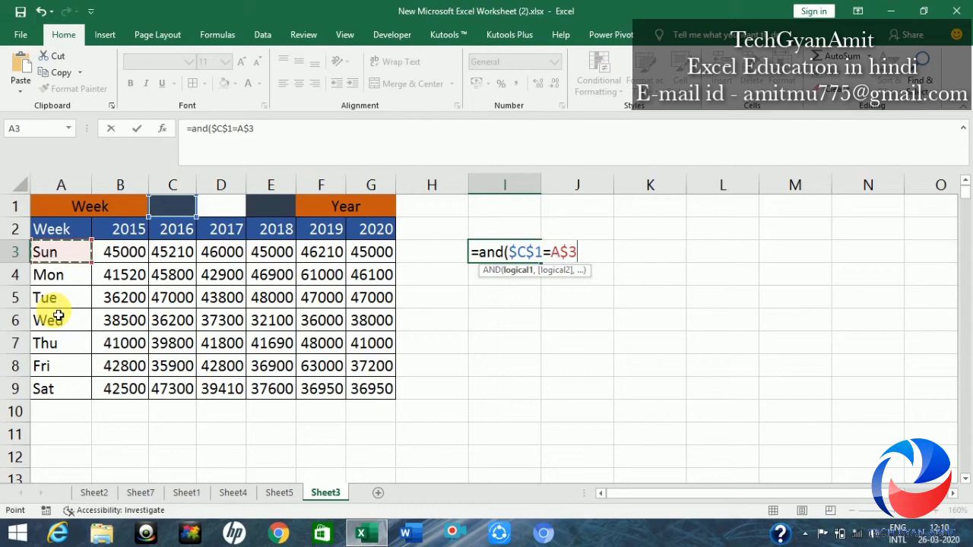
key("F4")
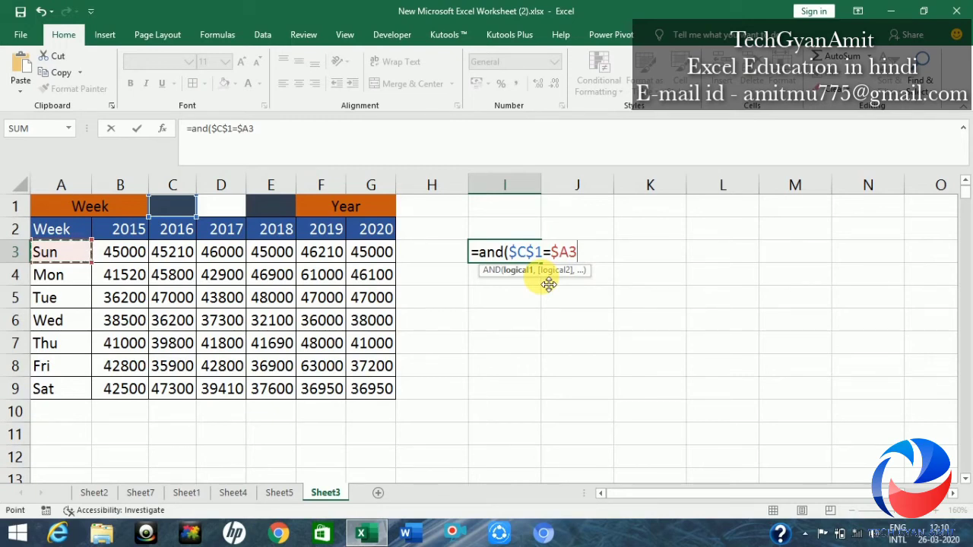
type(",")
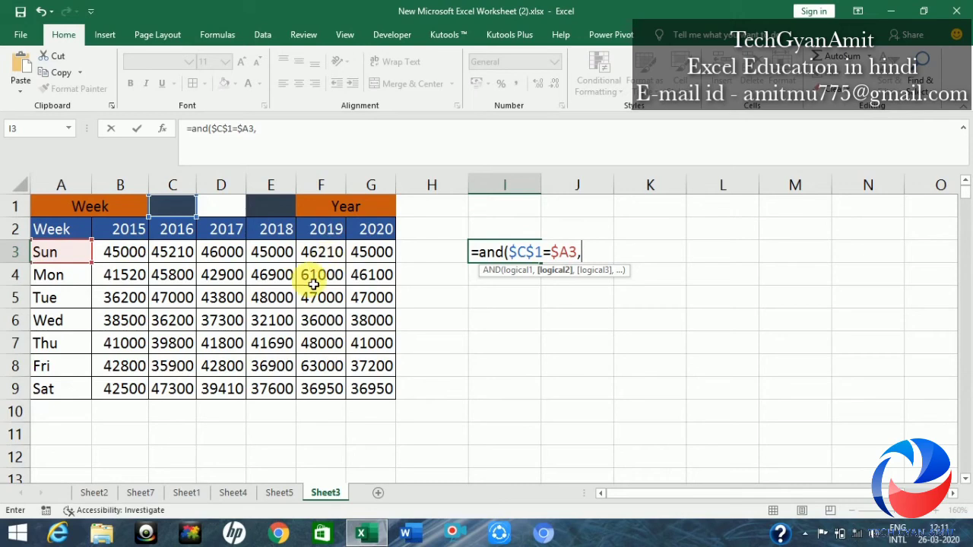
Complete and enter I3's formula as =and($C$1=$A3,$E$1=B$2), which returns FALSE
left_click(279, 209)
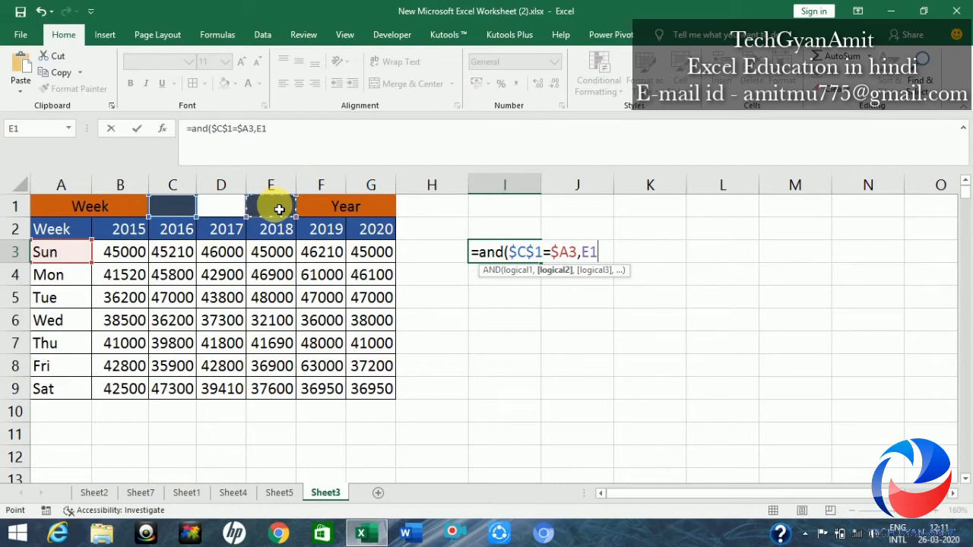
key("F4")
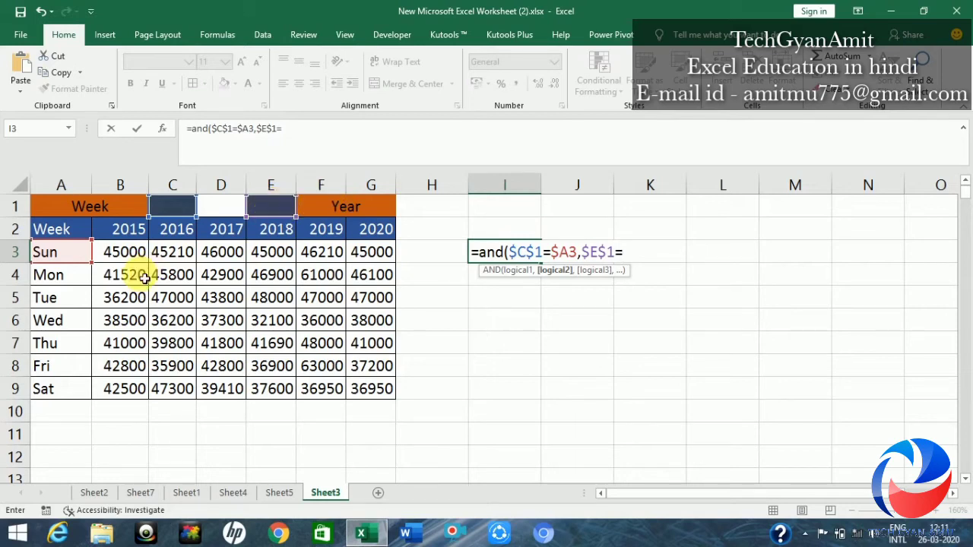
left_click(131, 237)
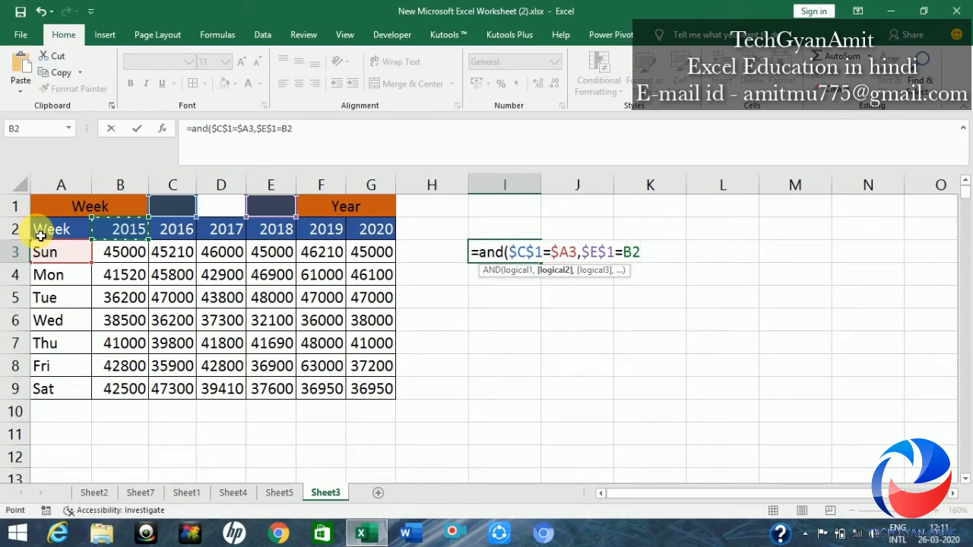
key("F4")
key("F4")
key("End")
key("Return")
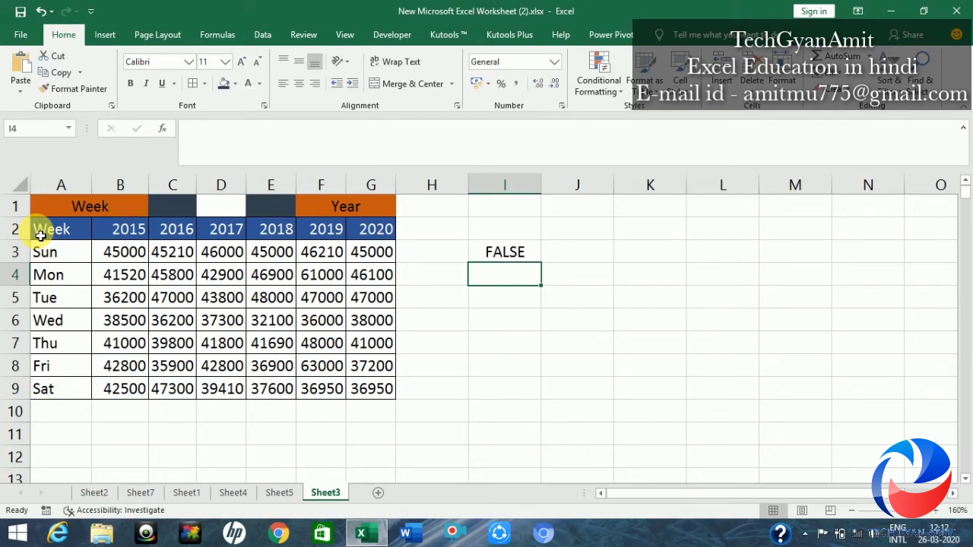
Choose Sun in C1 and 2015 in E1, then select I3 now showing TRUE
left_click(509, 256)
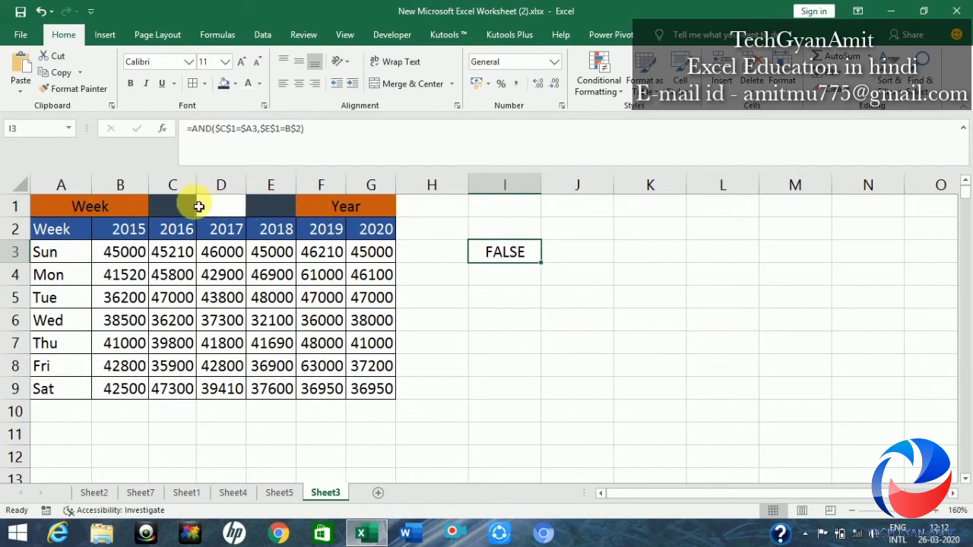
left_click(174, 209)
left_click(202, 213)
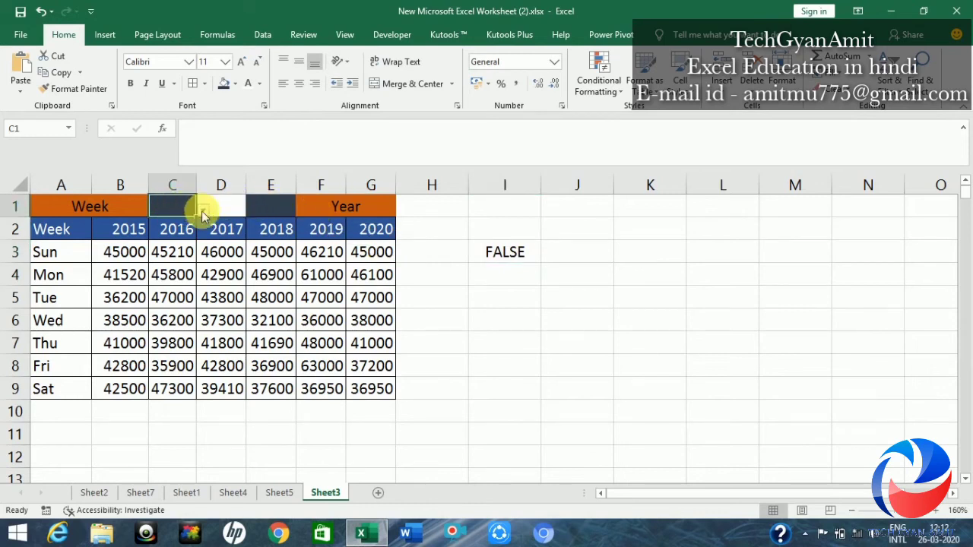
left_click(202, 213)
left_click(157, 230)
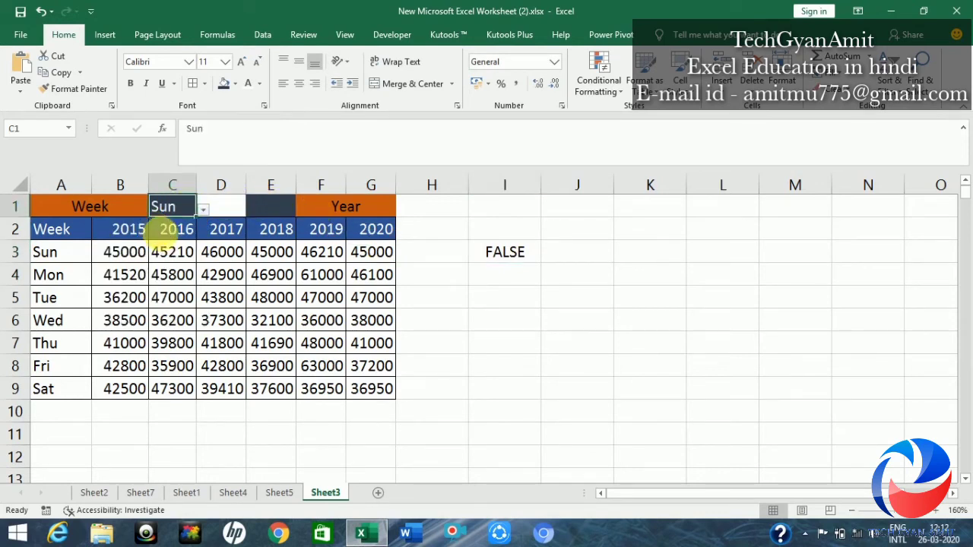
left_click(270, 207)
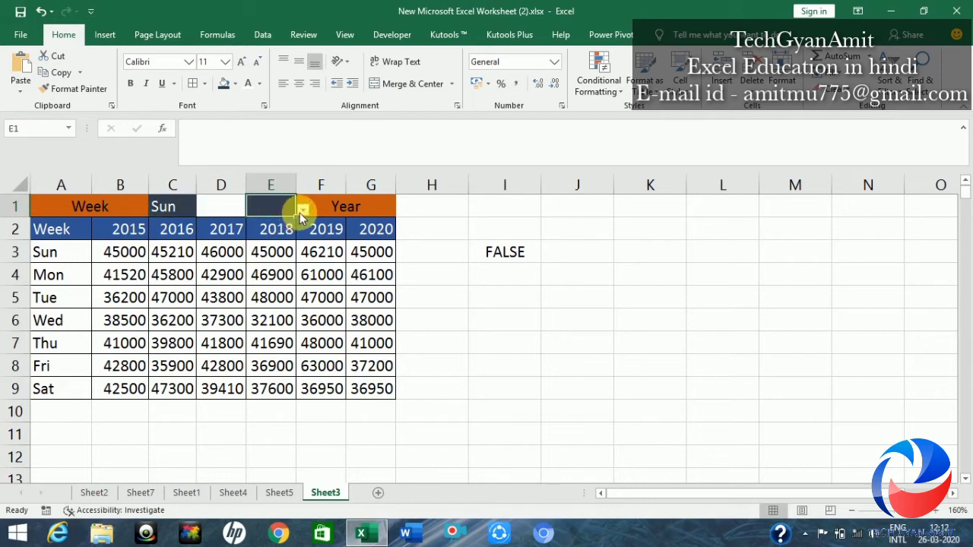
left_click(302, 217)
left_click(256, 225)
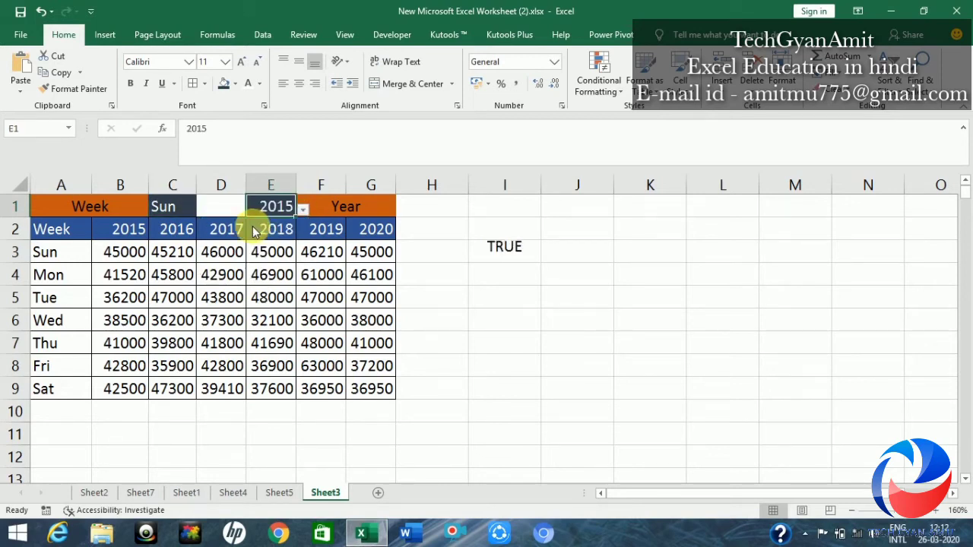
left_click(496, 259)
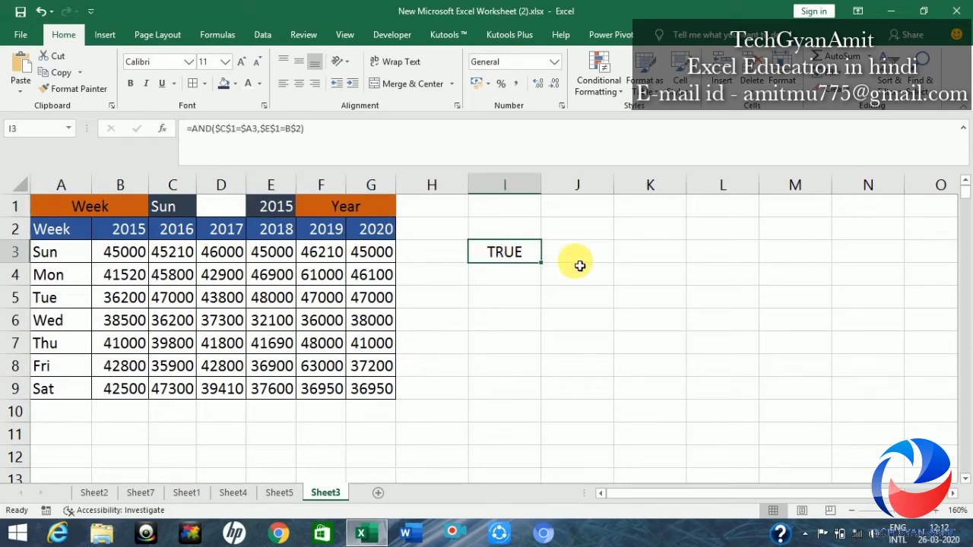
Fill I3's test formula across to column M and down through row 9
left_click_drag(544, 268, 728, 260)
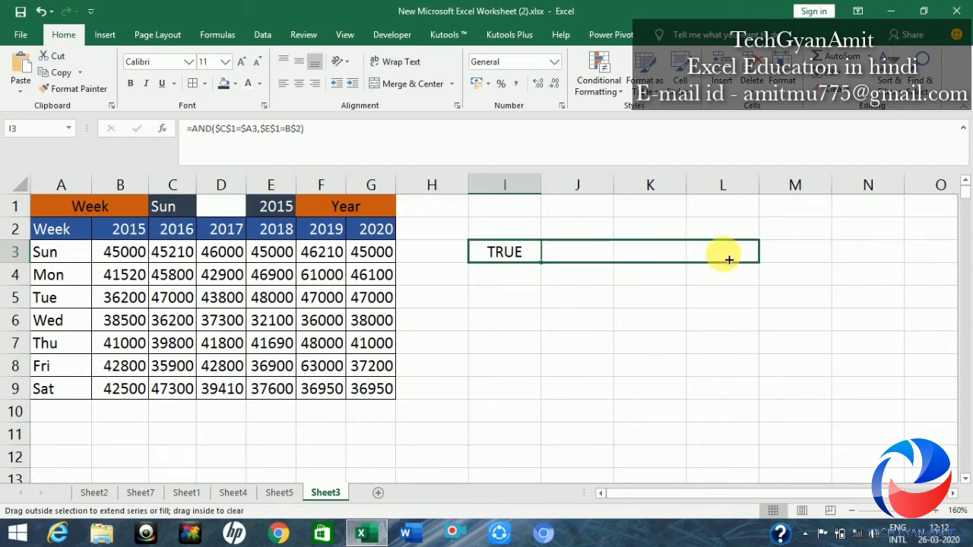
mouse_move(728, 260)
left_mouse_down()
mouse_move(810, 257)
mouse_move(831, 402)
left_mouse_up()
left_click(876, 349)
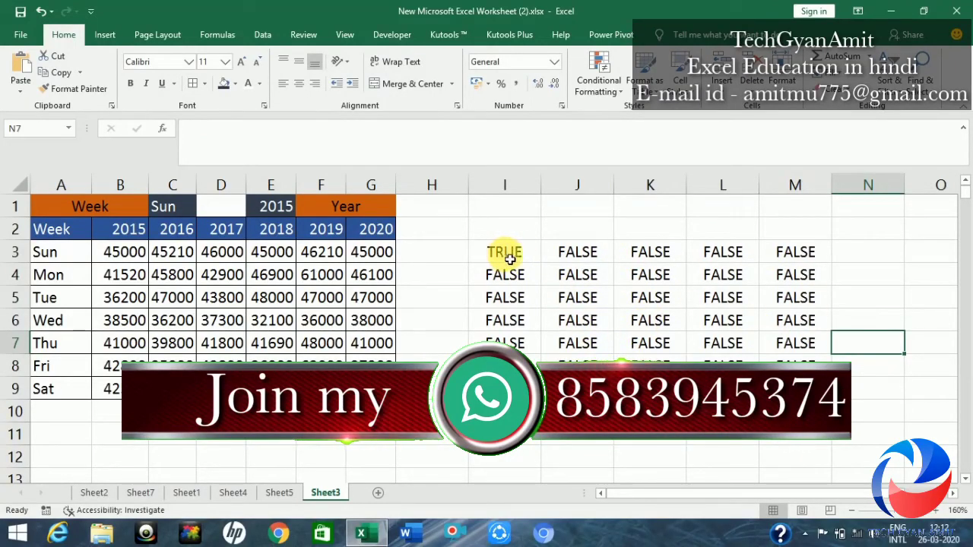
Change the day in C1 to Wed so the TRUE moves to I6
left_click(173, 206)
left_click(203, 210)
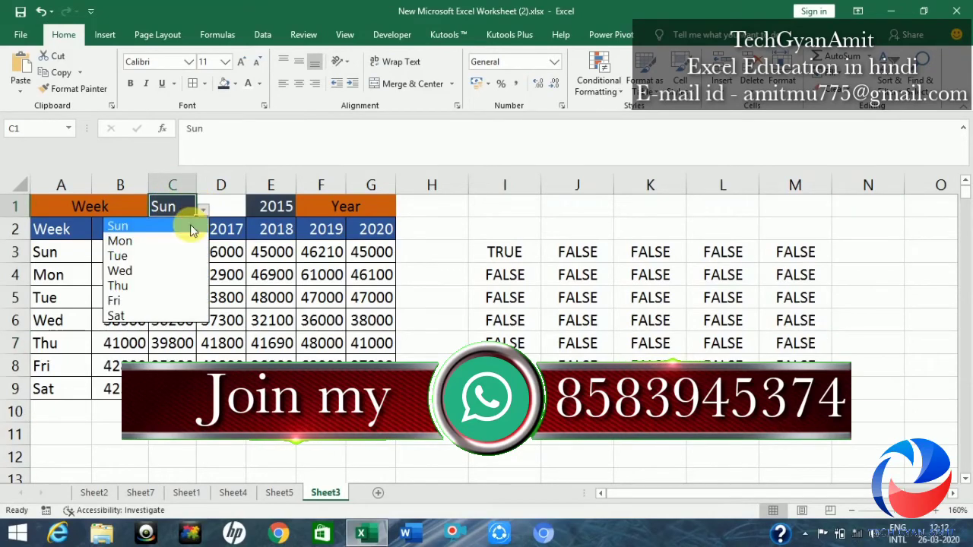
left_click(152, 272)
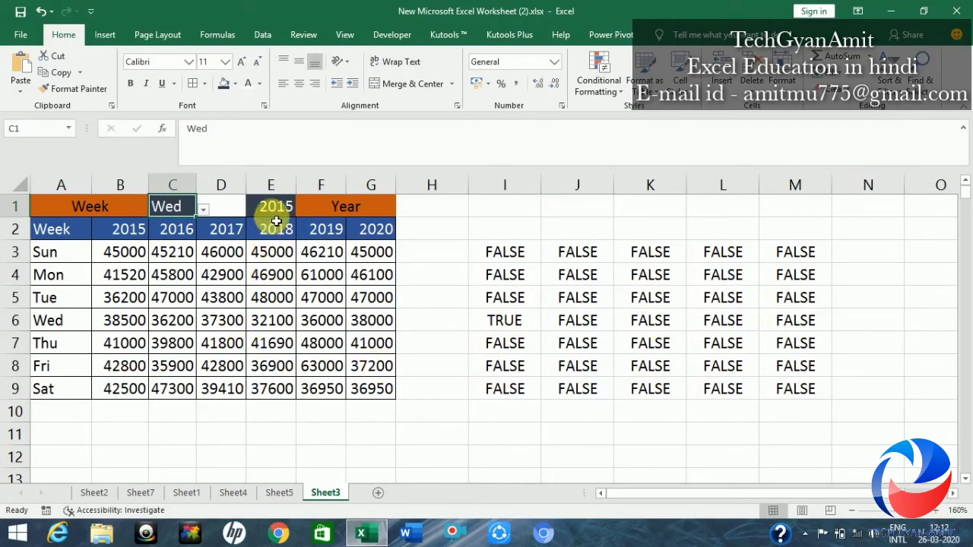
Choose 2018 as the year in E1 so TRUE moves to the Wed/2018 cell
left_click(273, 207)
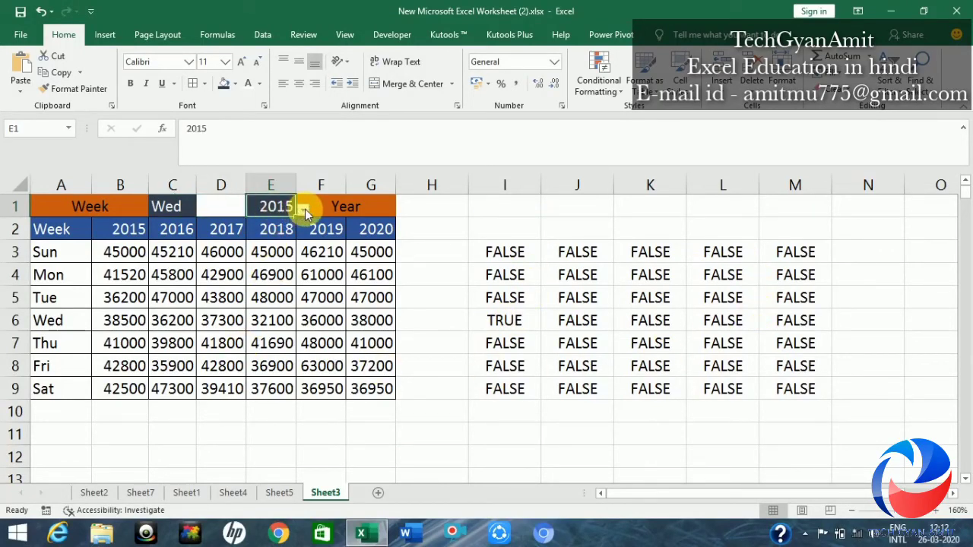
left_click(304, 211)
left_click(242, 273)
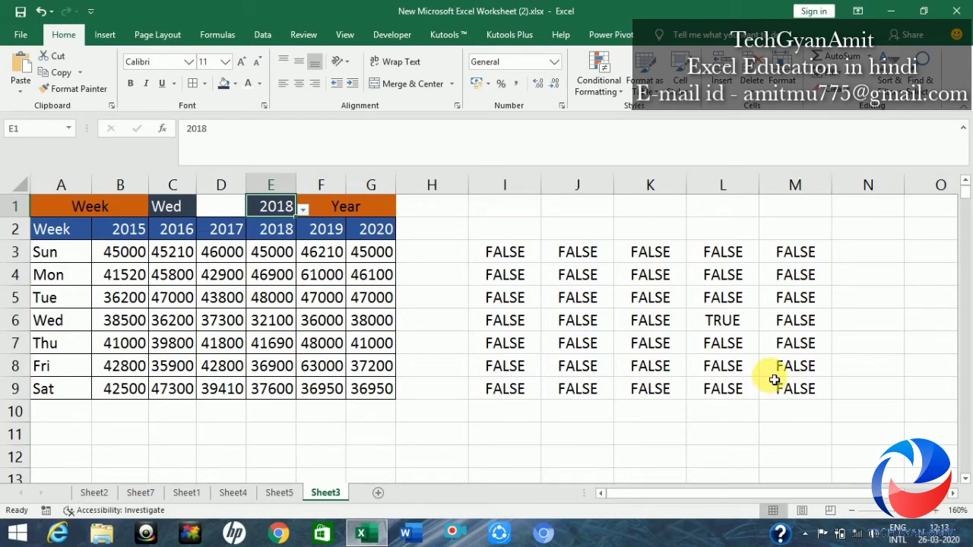
Select and copy the AND formula text in I3, leaving the cell unchanged
left_click(521, 258)
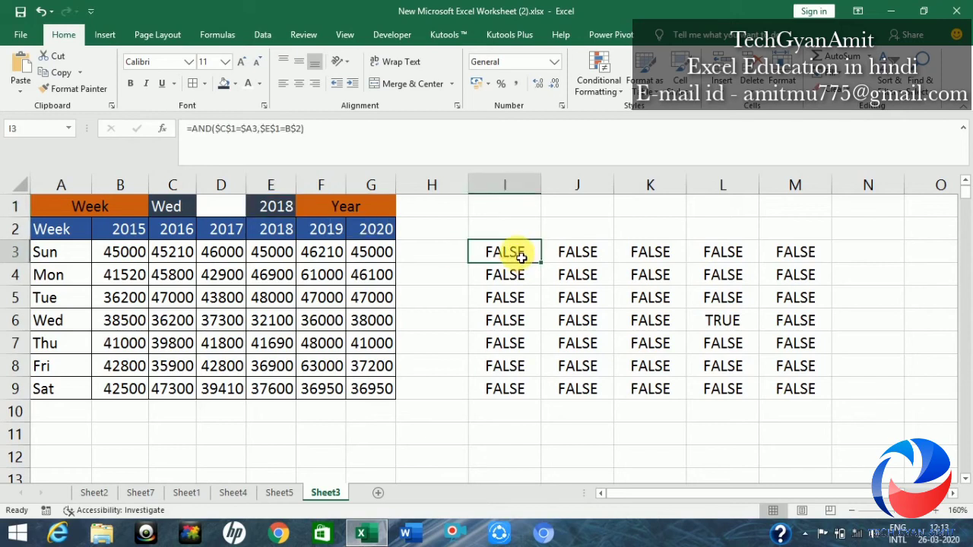
double_click(522, 258)
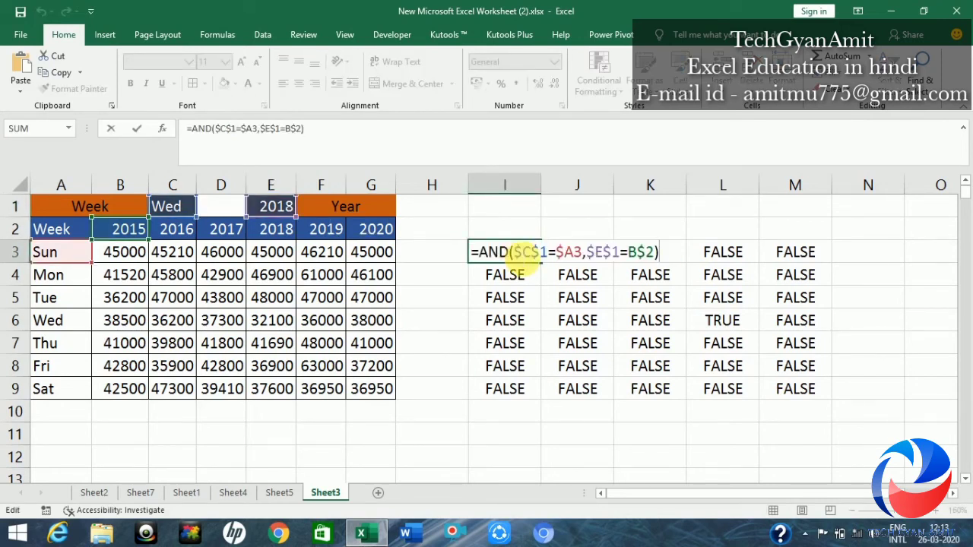
key("ctrl+shift+Left")
key("ctrl+shift+Left")
key("ctrl+shift+Left")
key("ctrl+shift+Left")
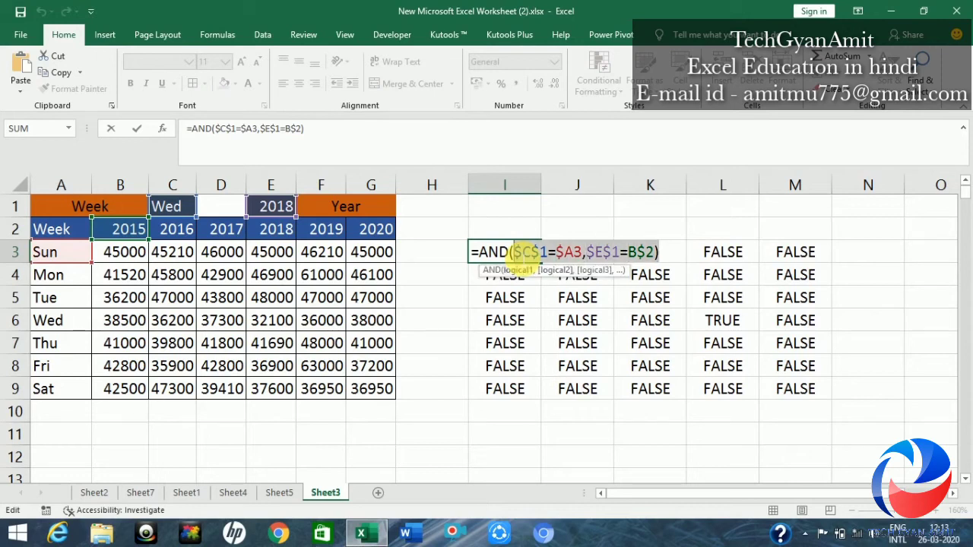
key("ctrl+shift+Left")
key("ctrl+shift+Left")
key("ctrl+c")
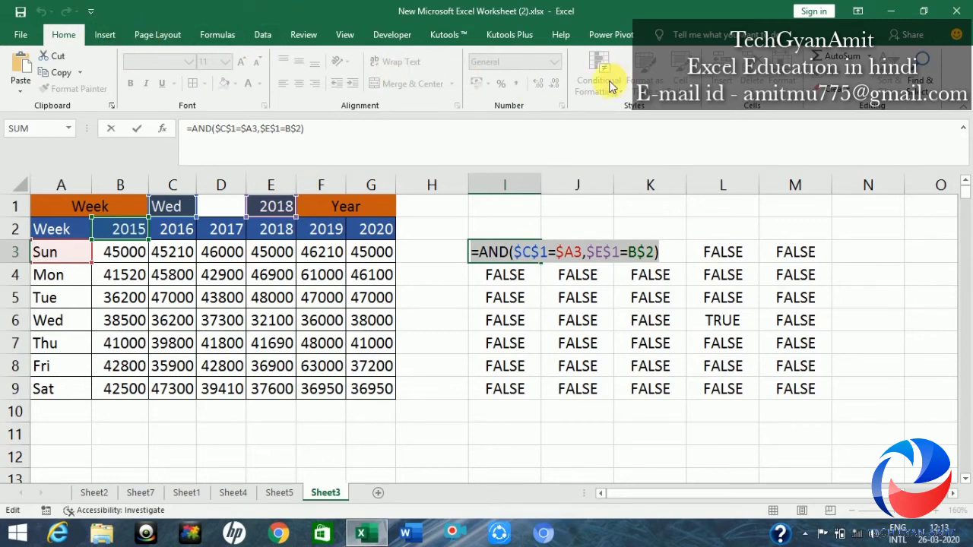
key("Return")
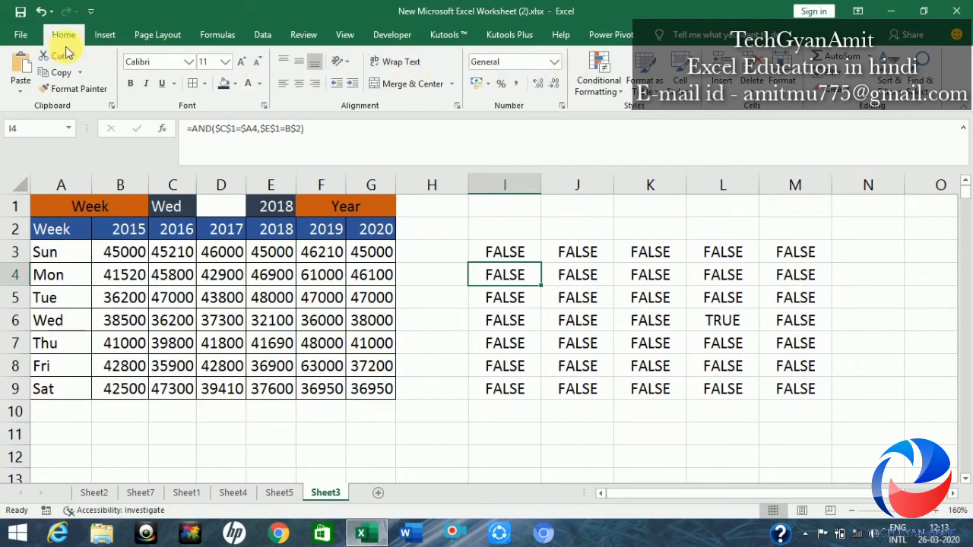
Cancel the new conditional formatting rule started on the helper cells
left_click(609, 82)
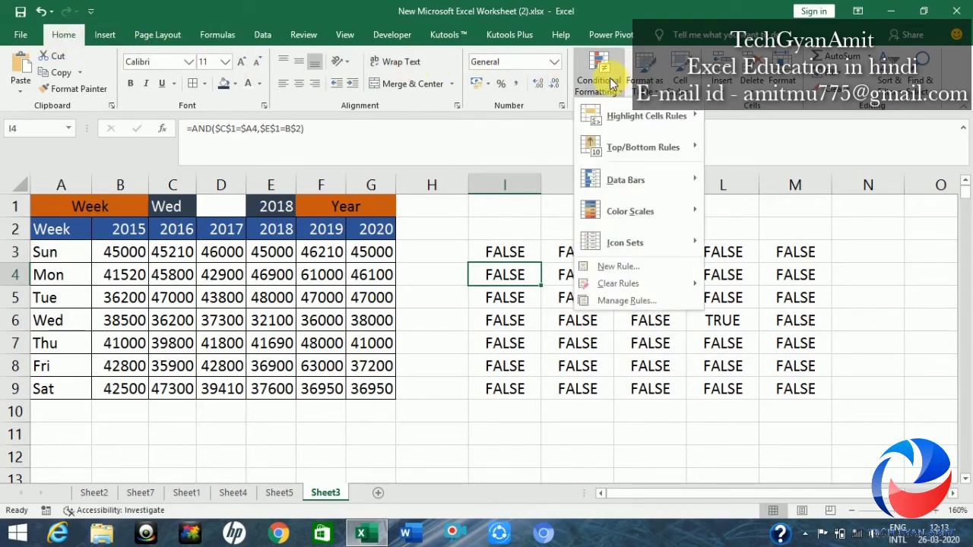
left_click(620, 267)
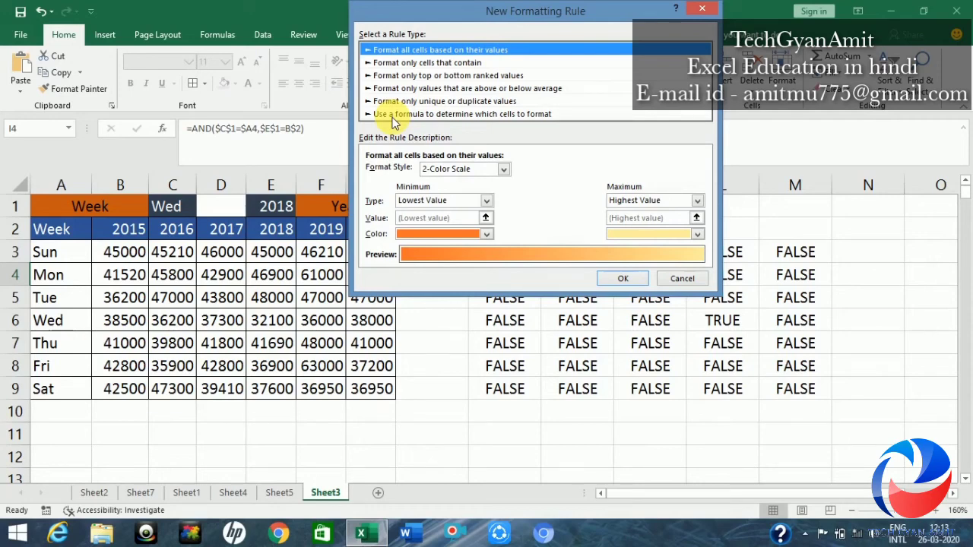
left_click(699, 10)
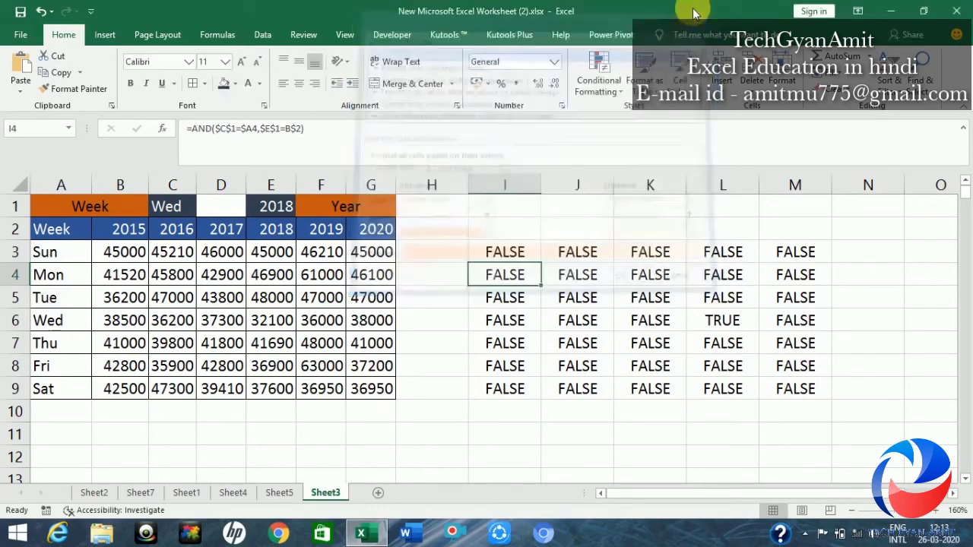
Select the sales figures B3:G9 and start a new conditional formatting rule
left_click(99, 271)
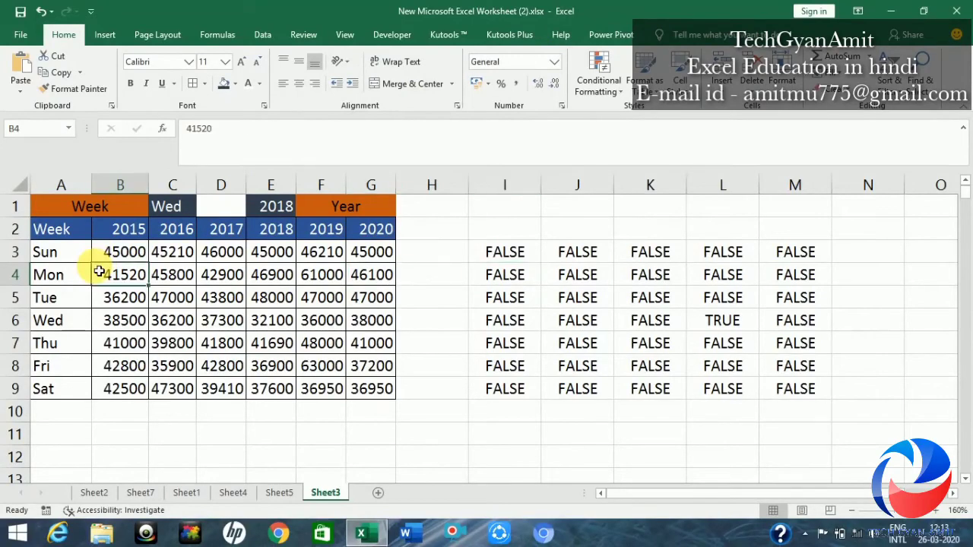
left_click(117, 255)
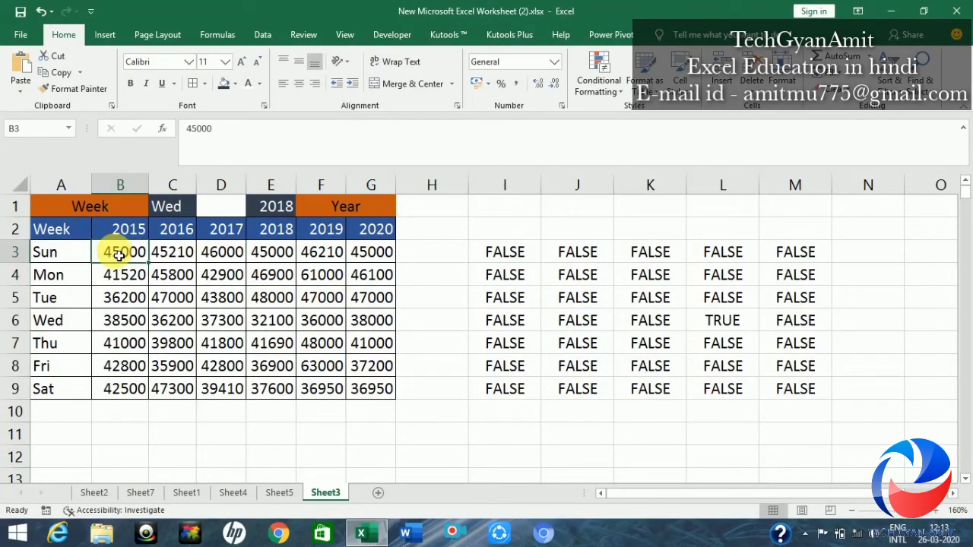
key("ctrl+shift+Right")
key("ctrl+shift+Down")
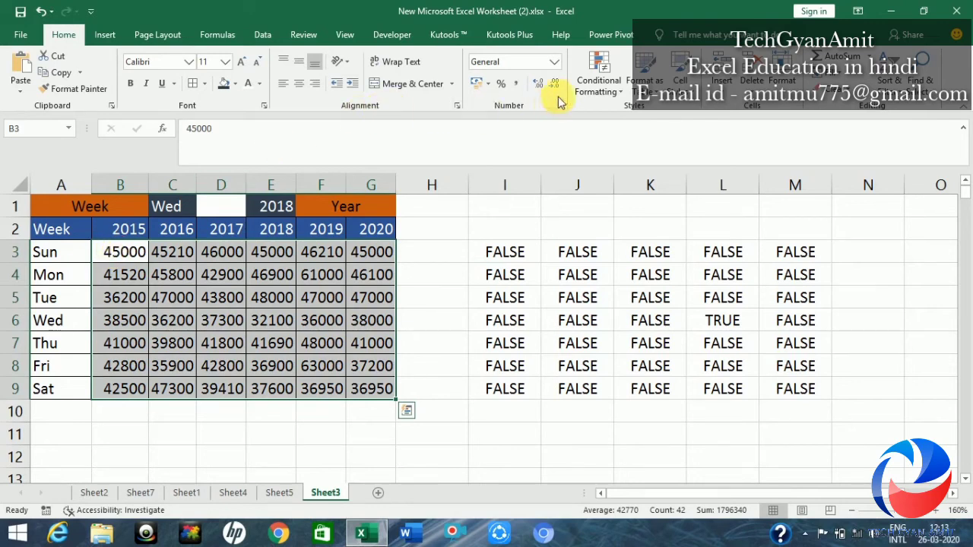
left_click(605, 82)
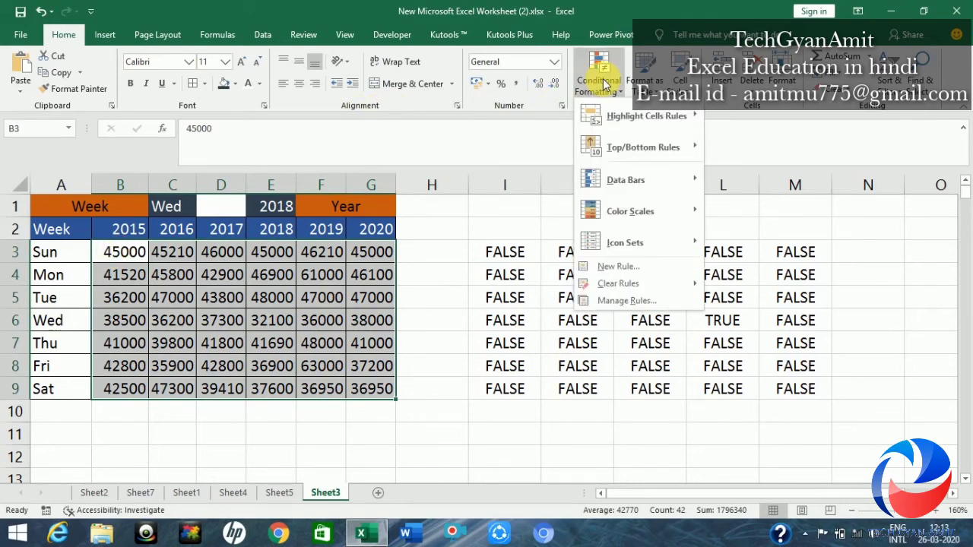
left_click(619, 268)
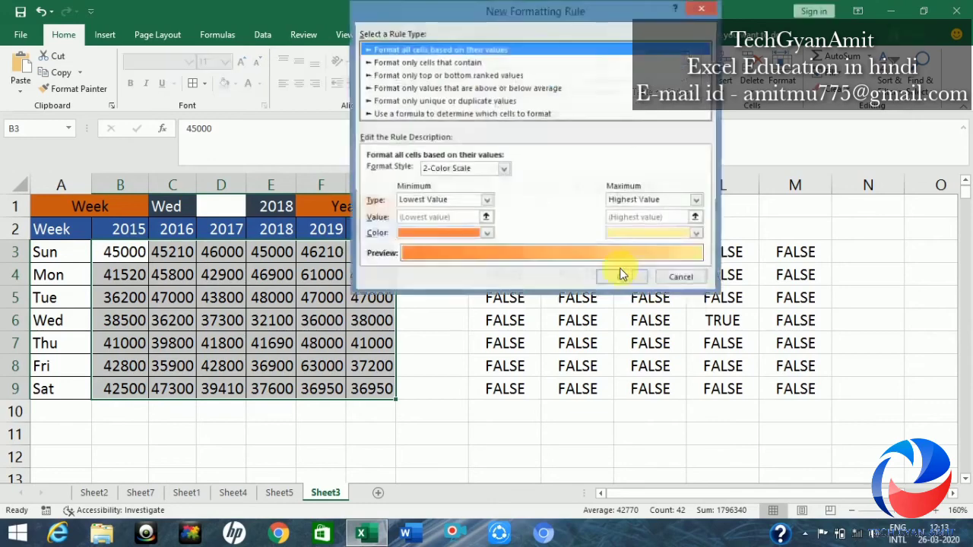
Add formula rule =AND($C$1=$A3,$E$1=B$2) formatting matching sales bold with red fill
left_click(479, 115)
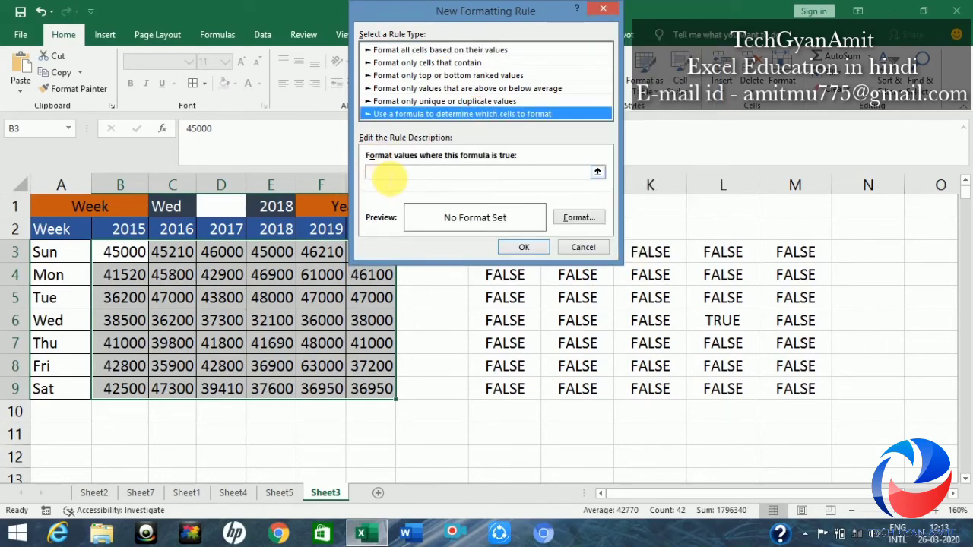
left_click(389, 173)
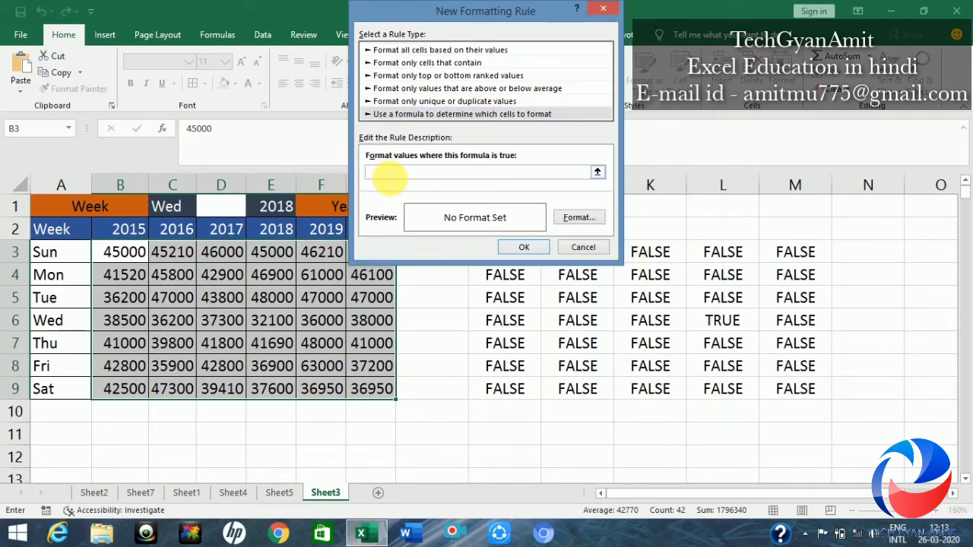
key("ctrl+v")
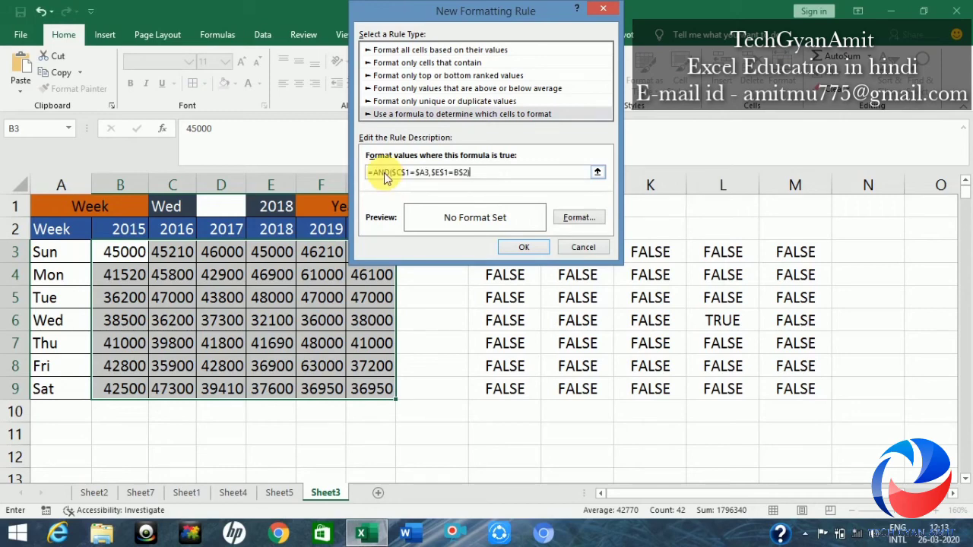
left_click(579, 218)
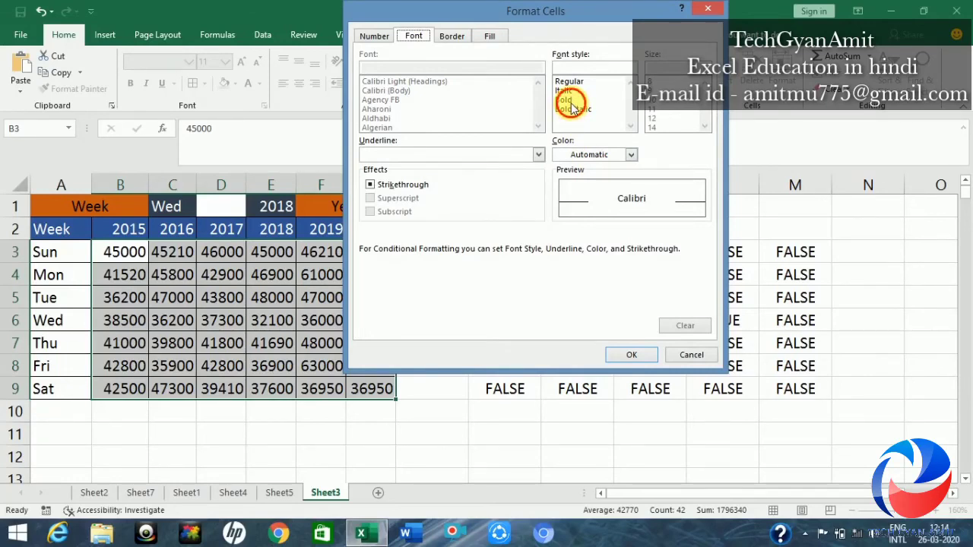
left_click(572, 101)
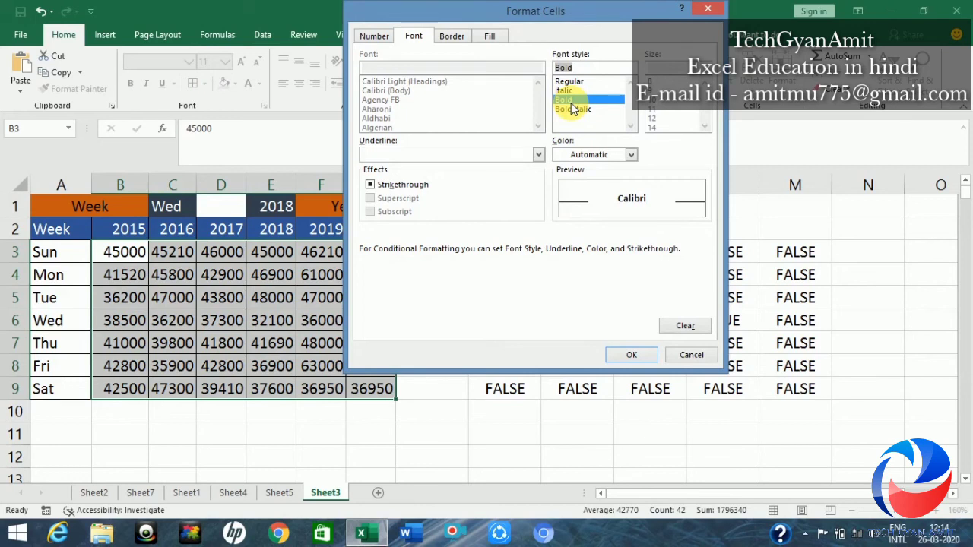
left_click(490, 36)
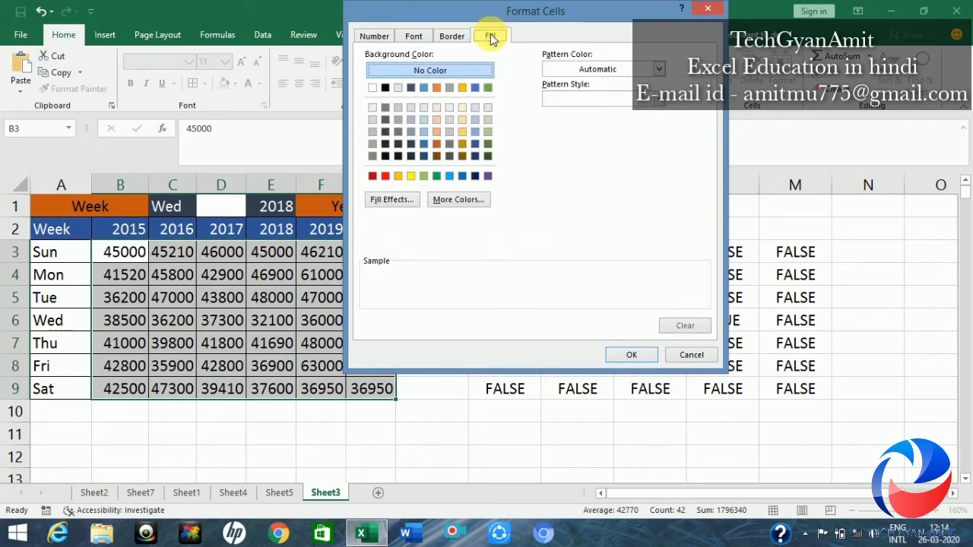
left_click(385, 176)
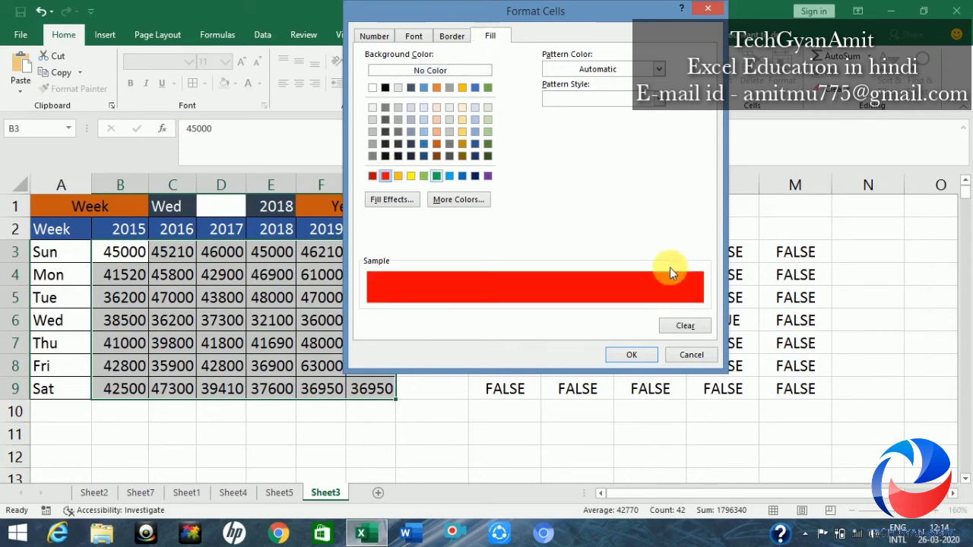
left_click(621, 359)
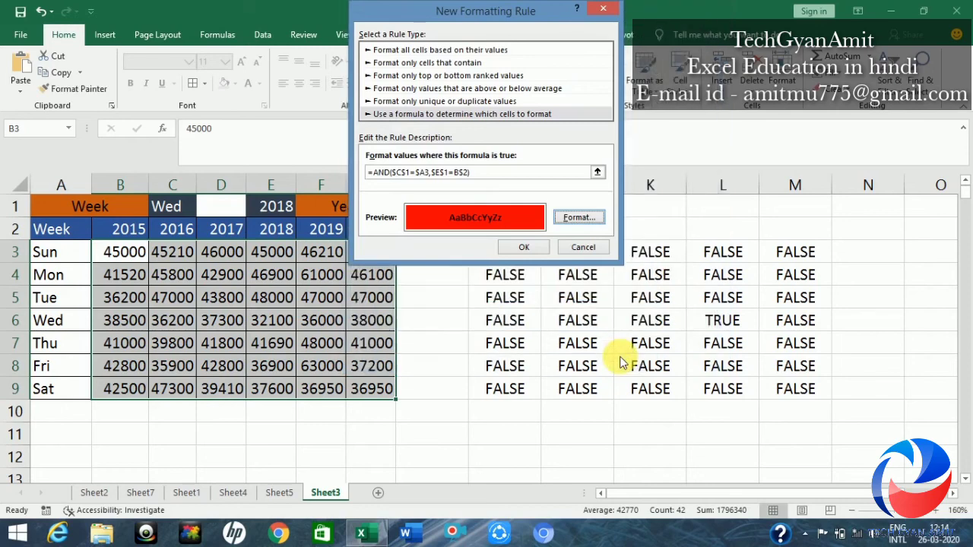
left_click(525, 248)
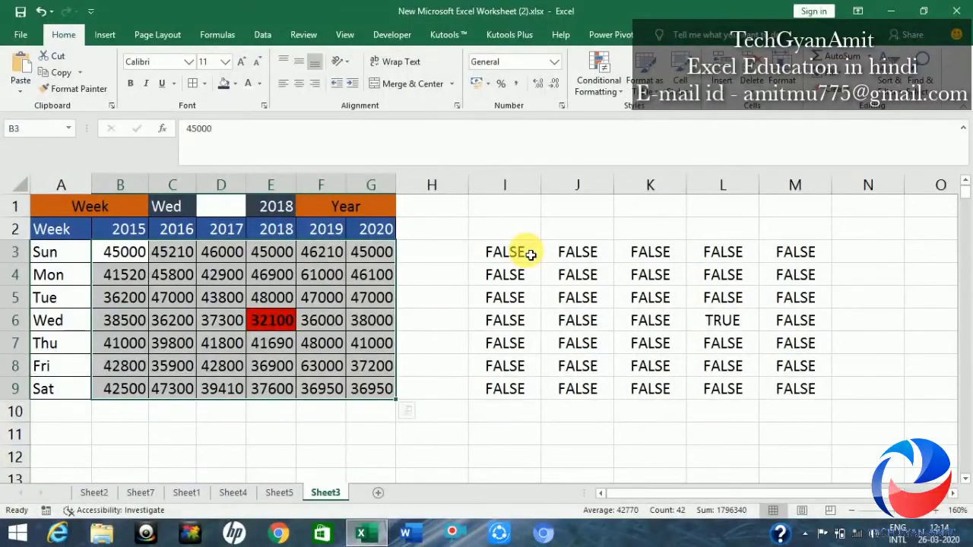
Change the year in E1 to 2020
left_click(233, 348)
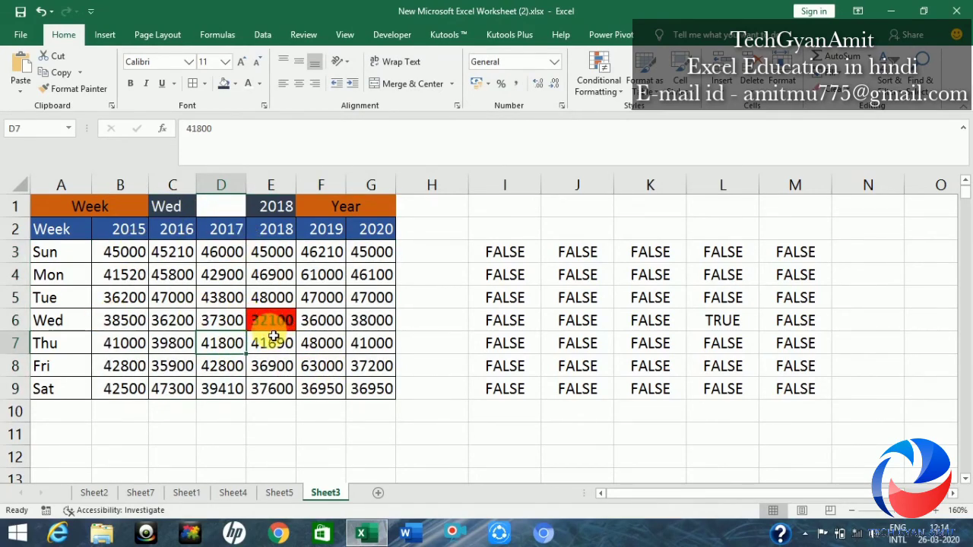
left_click(271, 211)
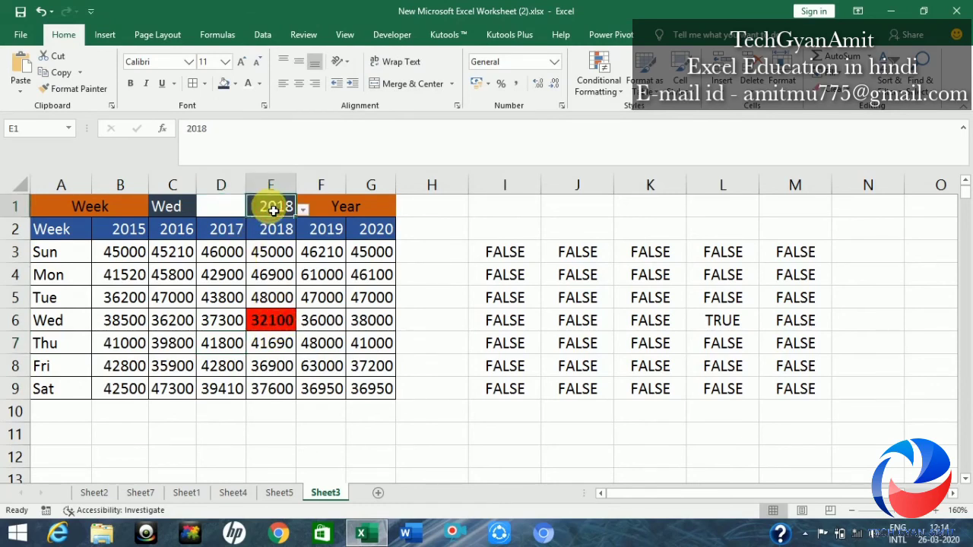
left_click(303, 210)
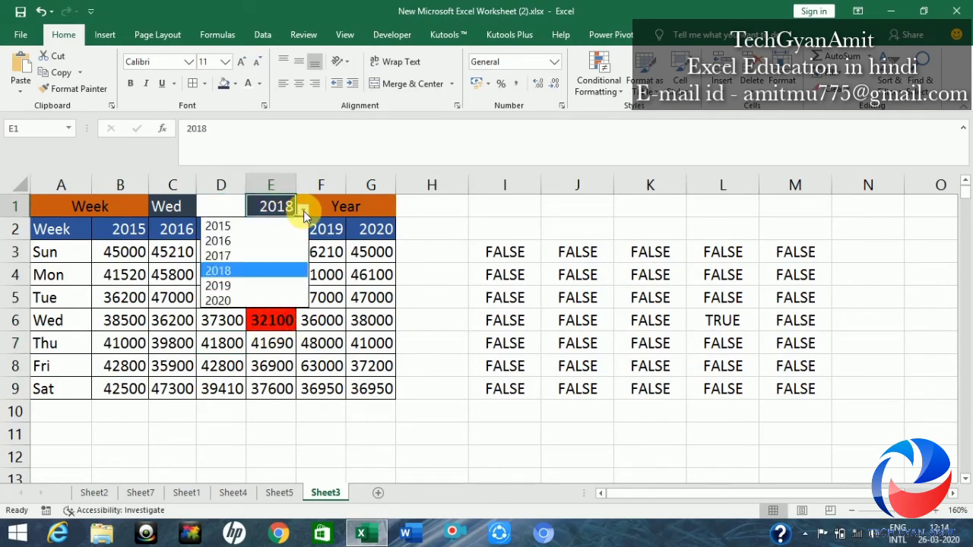
left_click(239, 301)
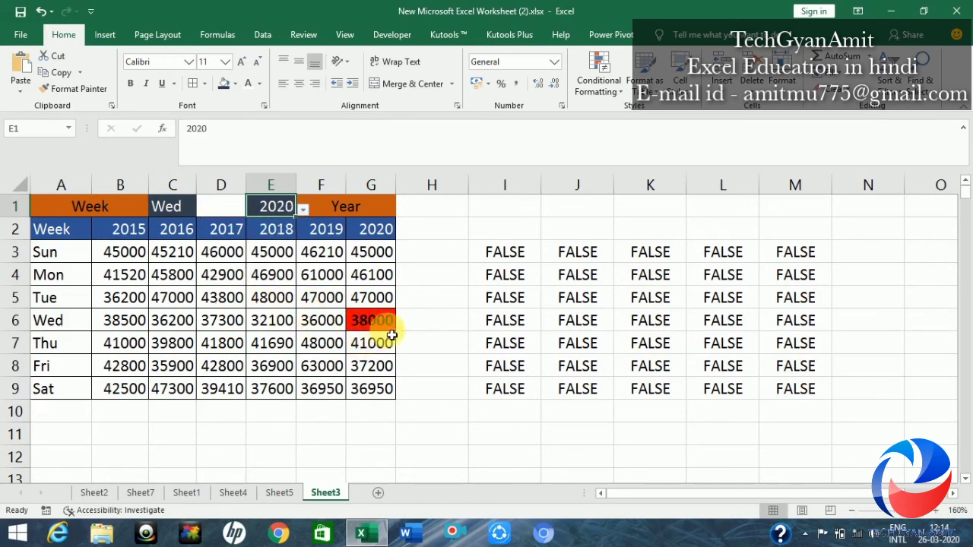
Set the day in C1 to Thu so 41000 is highlighted
left_click(187, 213)
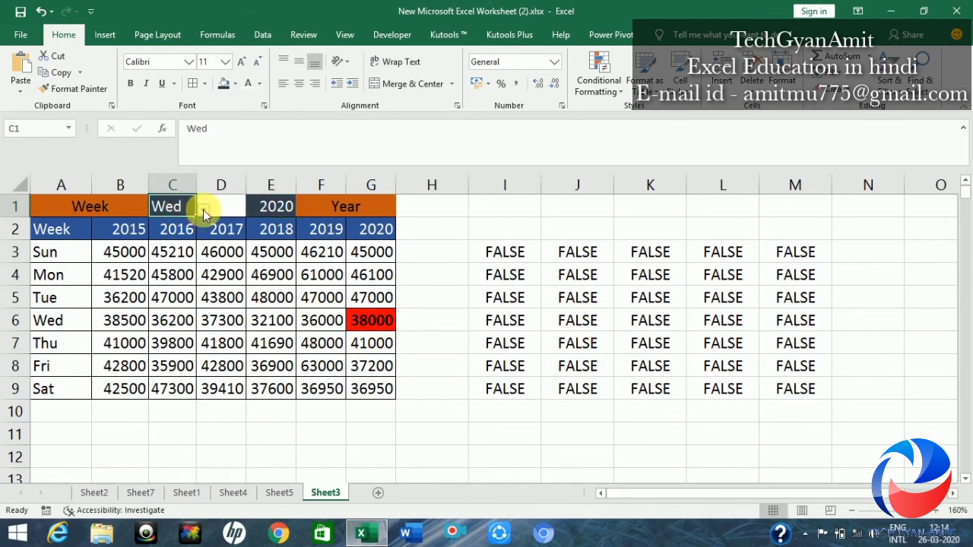
left_click(203, 209)
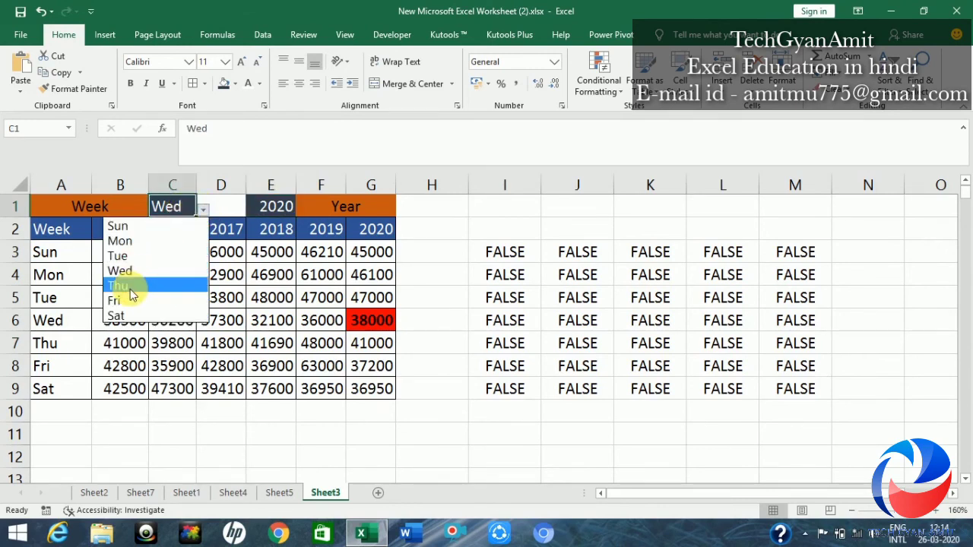
left_click(131, 286)
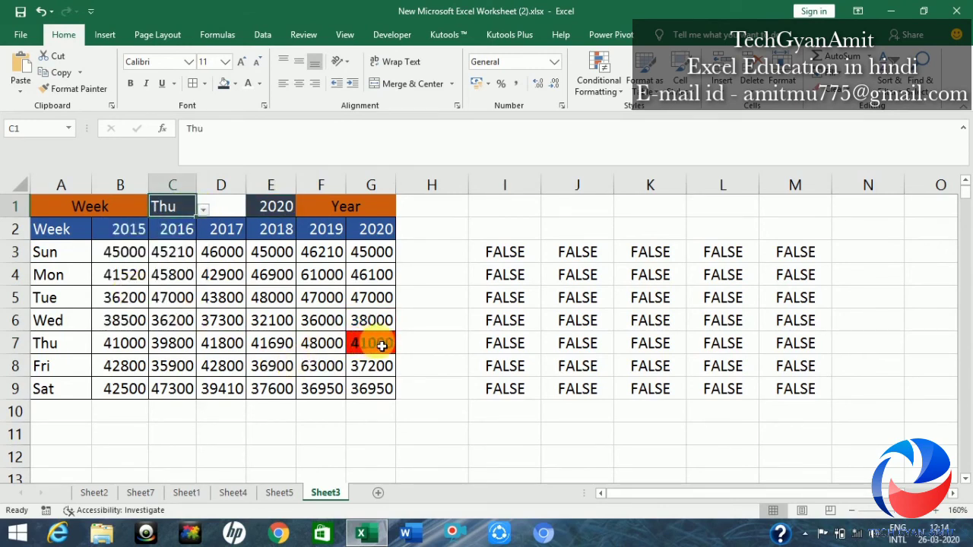
left_click(248, 369)
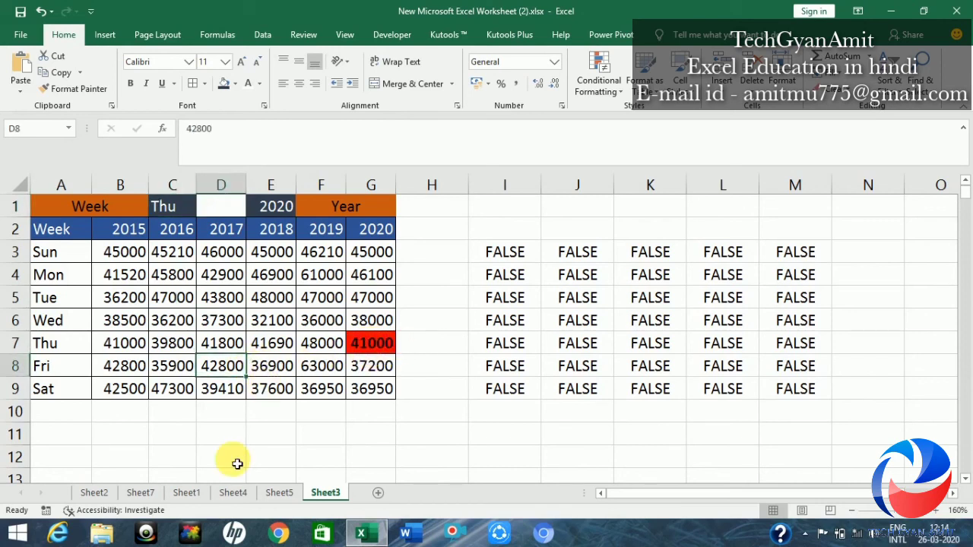